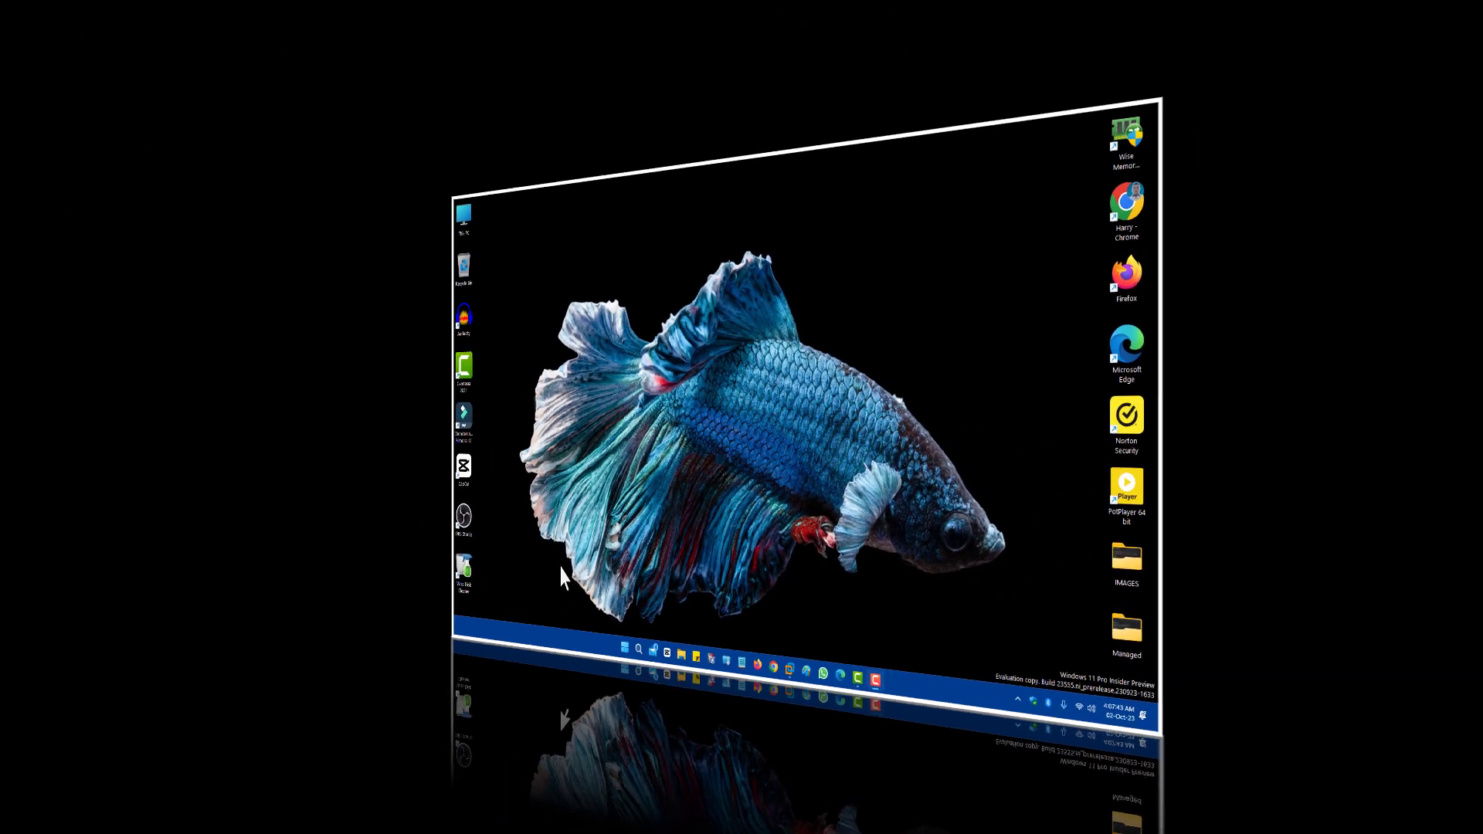
Turn off the Wi-Fi connection on the Windows 11 computer and close the quick settings
{"action": "left_click", "coordinate": [306, 687]}
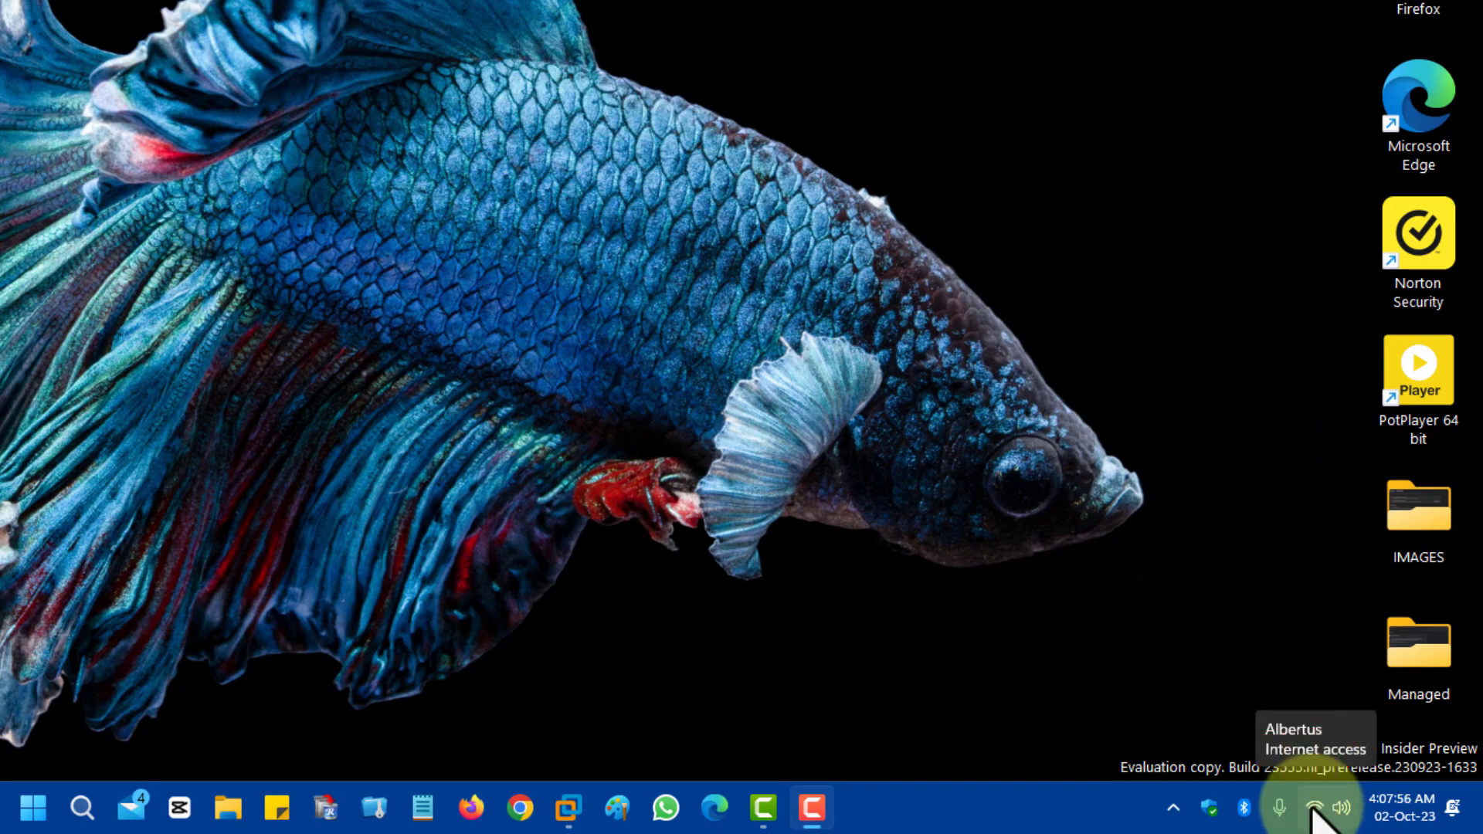
{"action": "left_click", "coordinate": [1313, 809]}
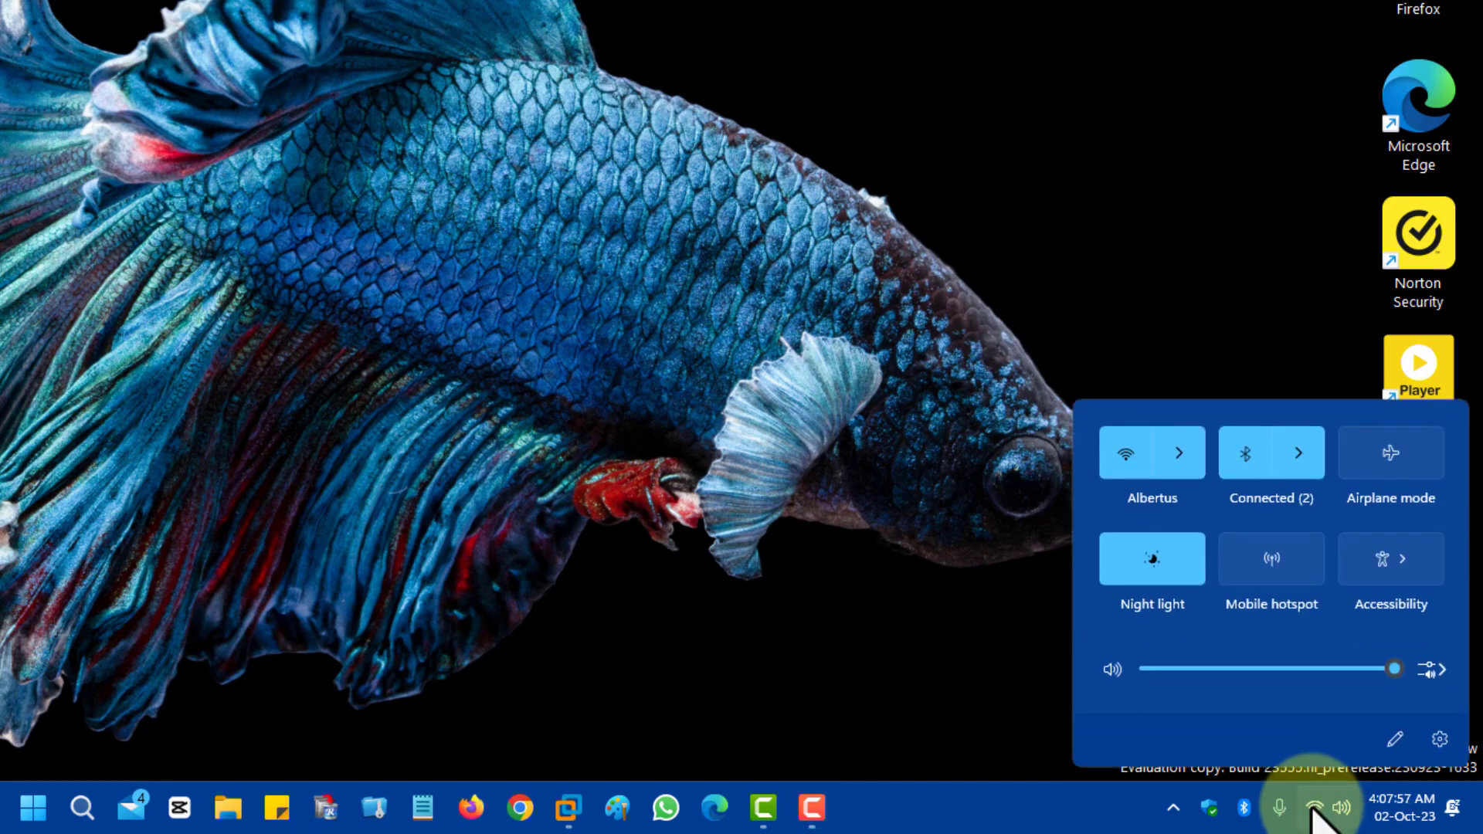
{"action": "left_click", "coordinate": [1129, 462]}
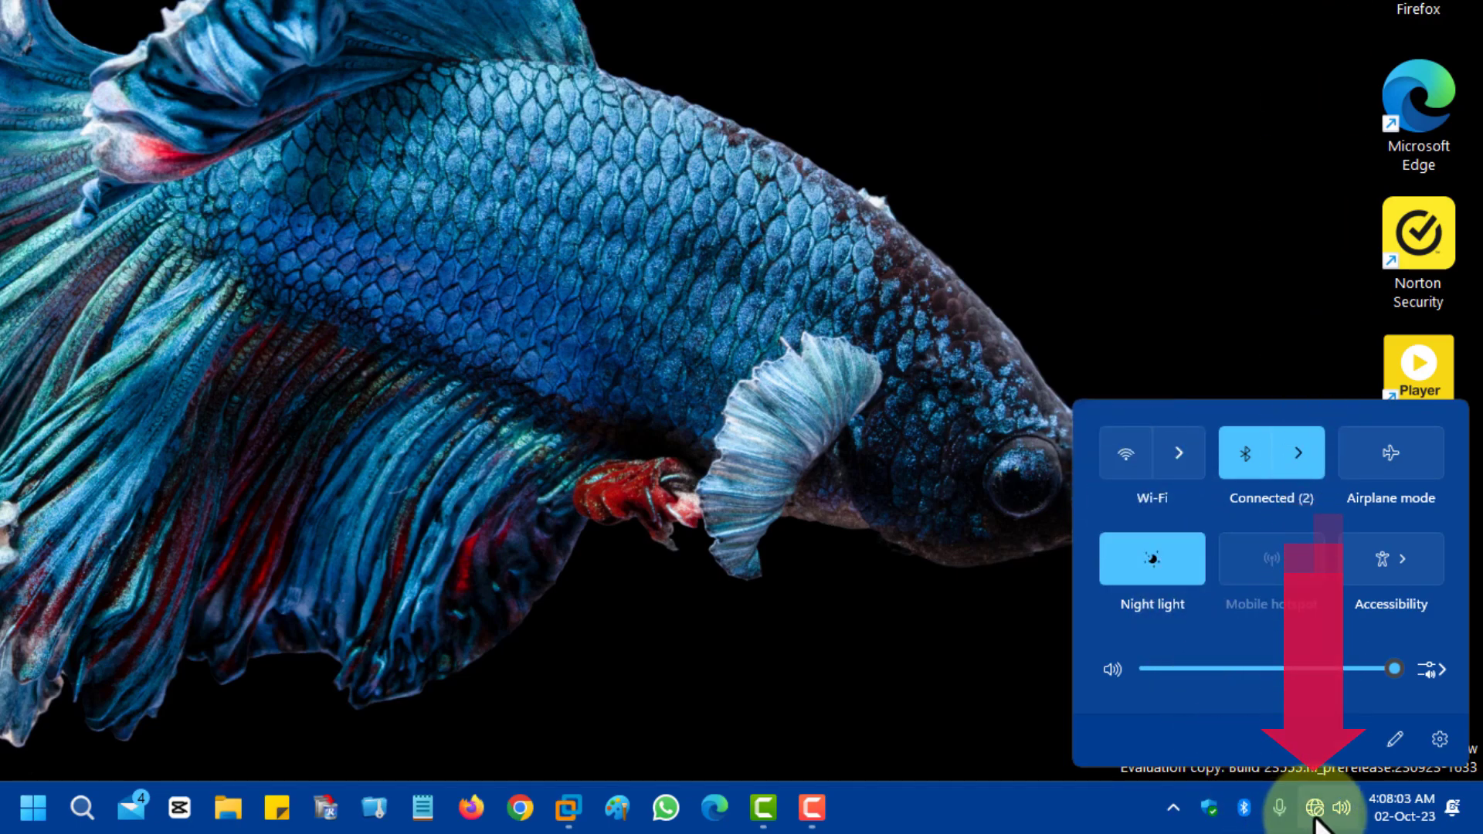
{"action": "left_click", "coordinate": [1210, 820]}
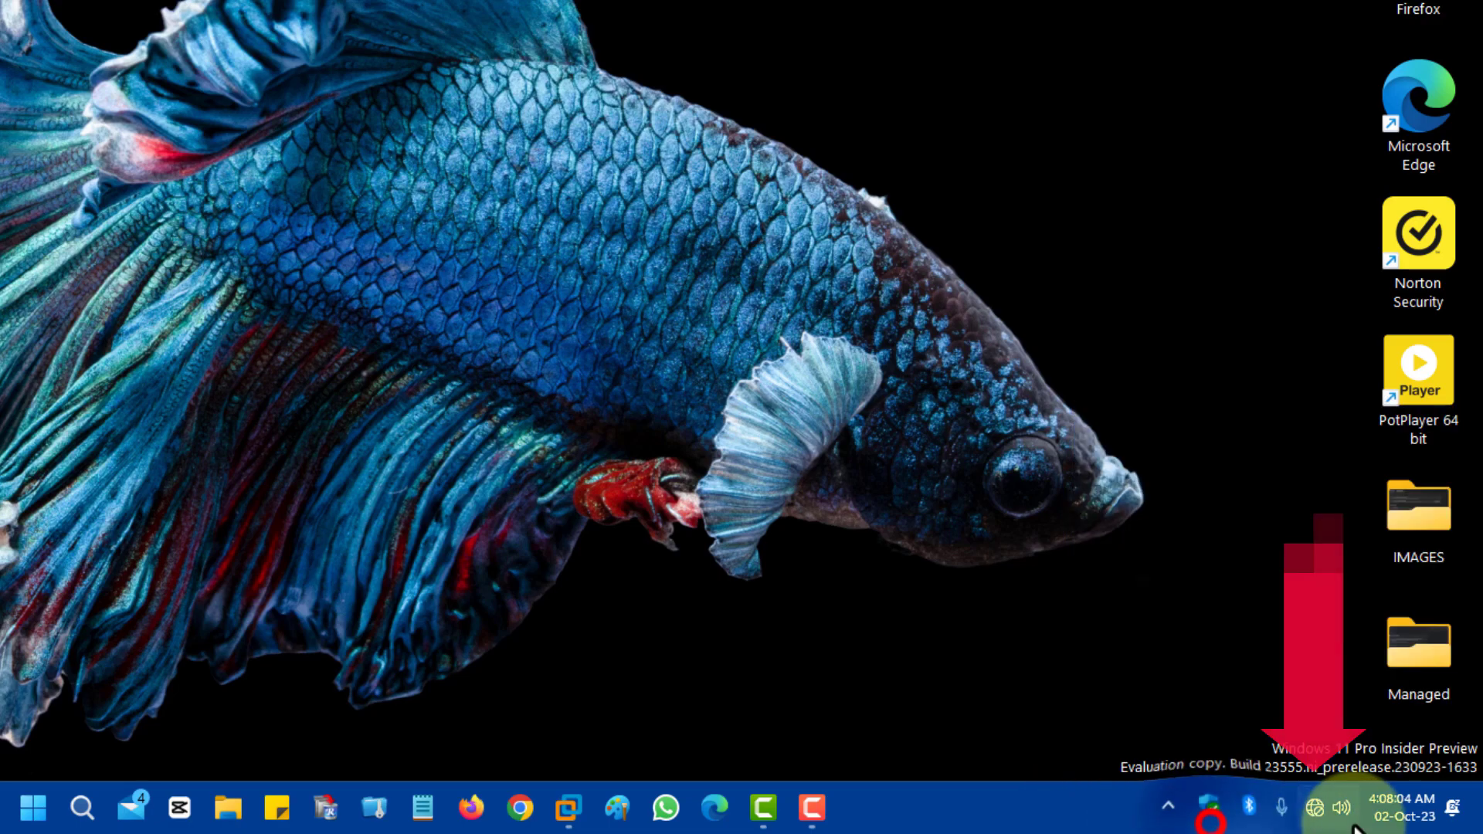
Turn Wi-Fi back on and check the connection status in the list of available wireless networks
{"action": "left_click", "coordinate": [1319, 807]}
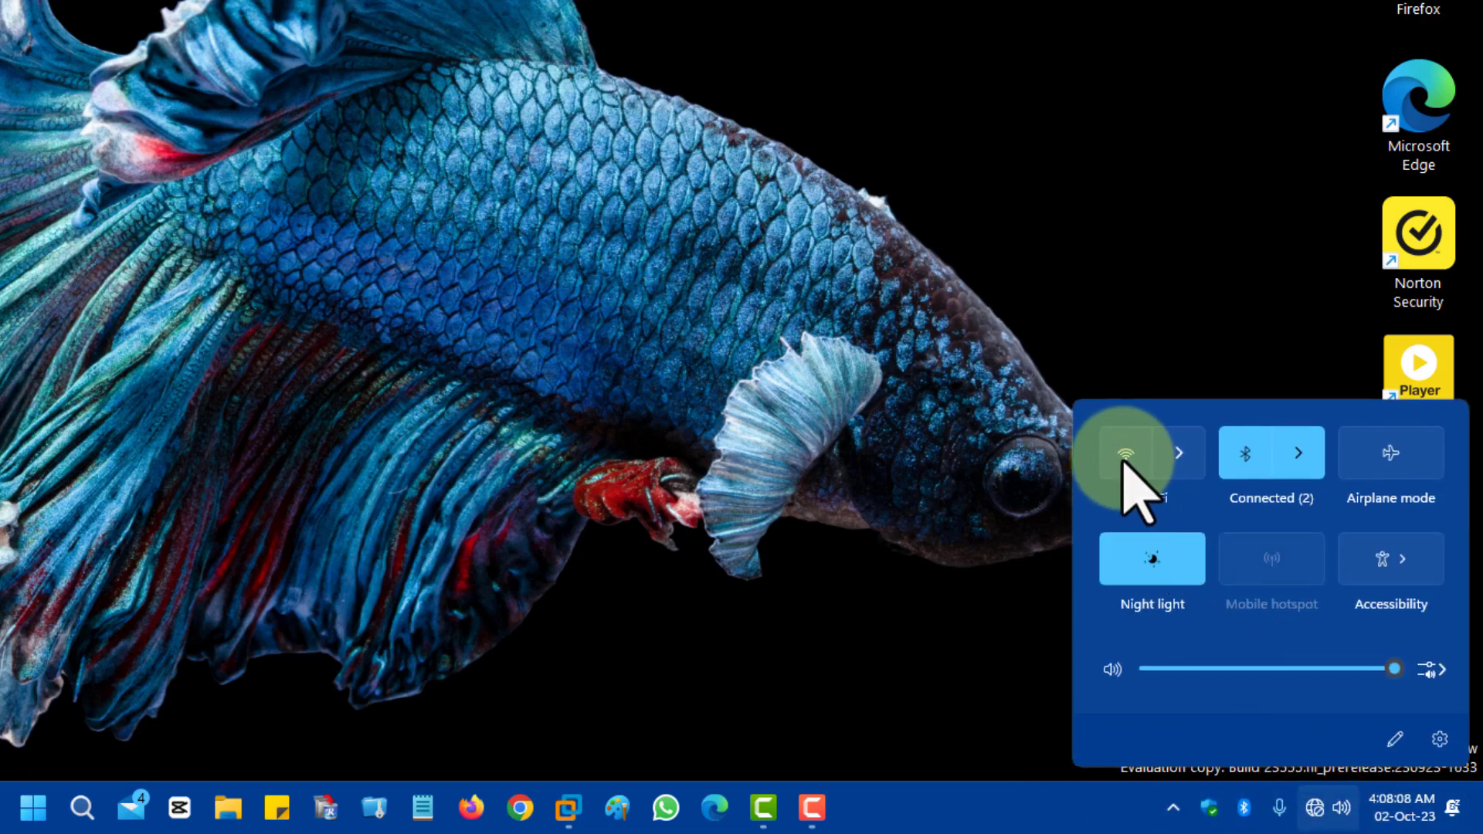
{"action": "left_click", "coordinate": [1189, 461]}
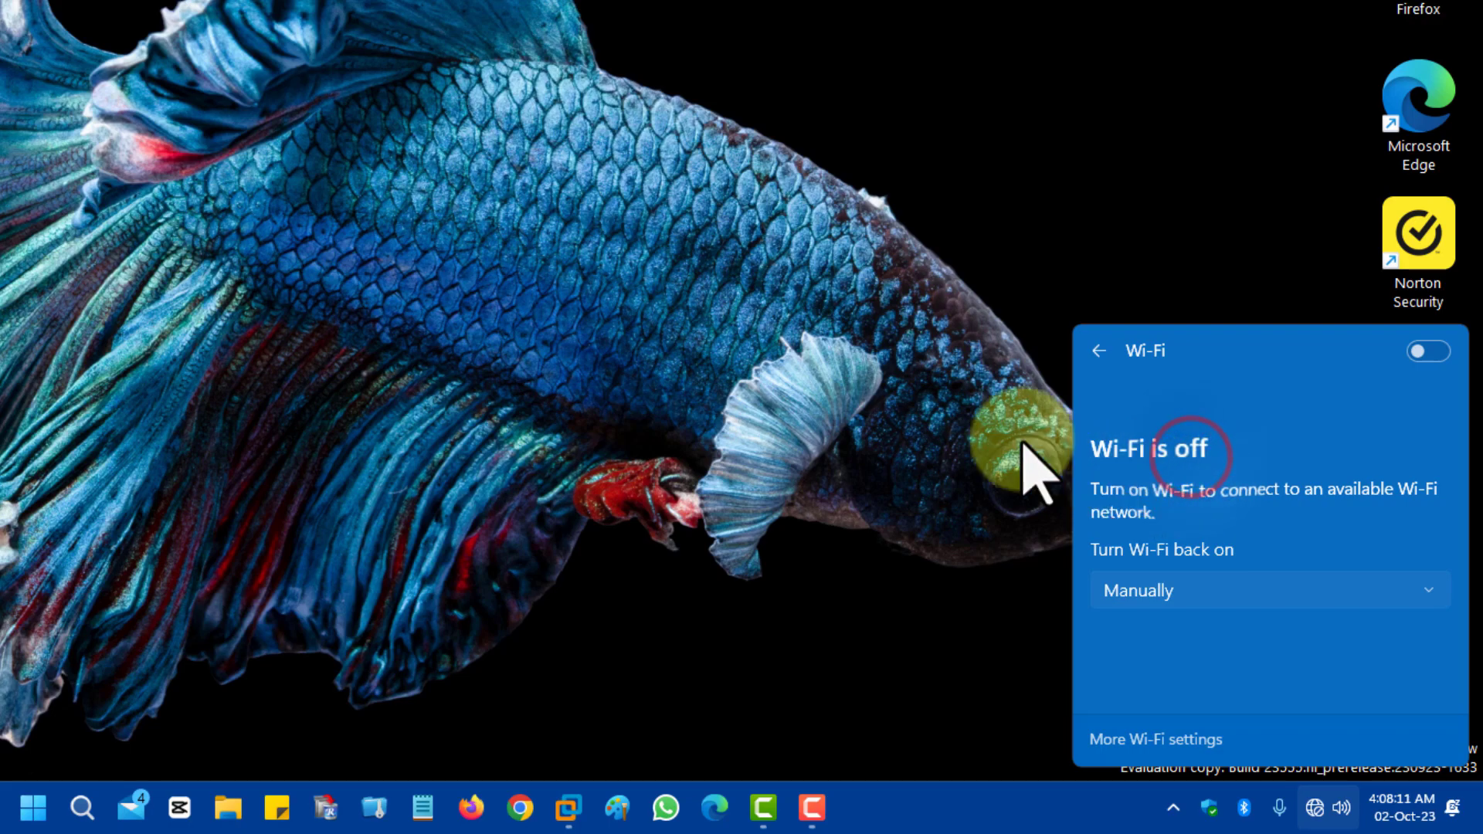
{"action": "left_click", "coordinate": [1433, 351]}
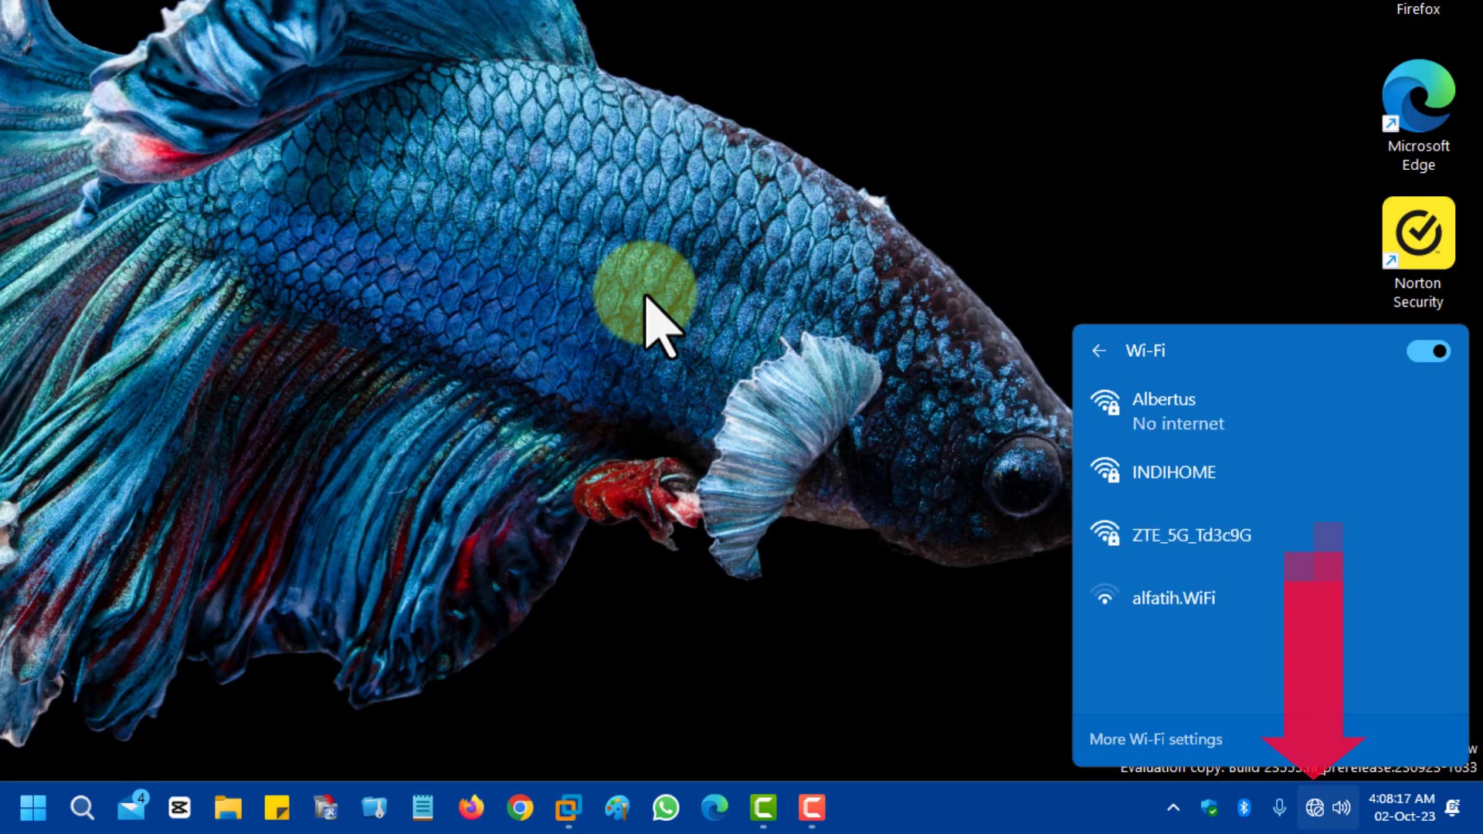
{"action": "left_click", "coordinate": [645, 297]}
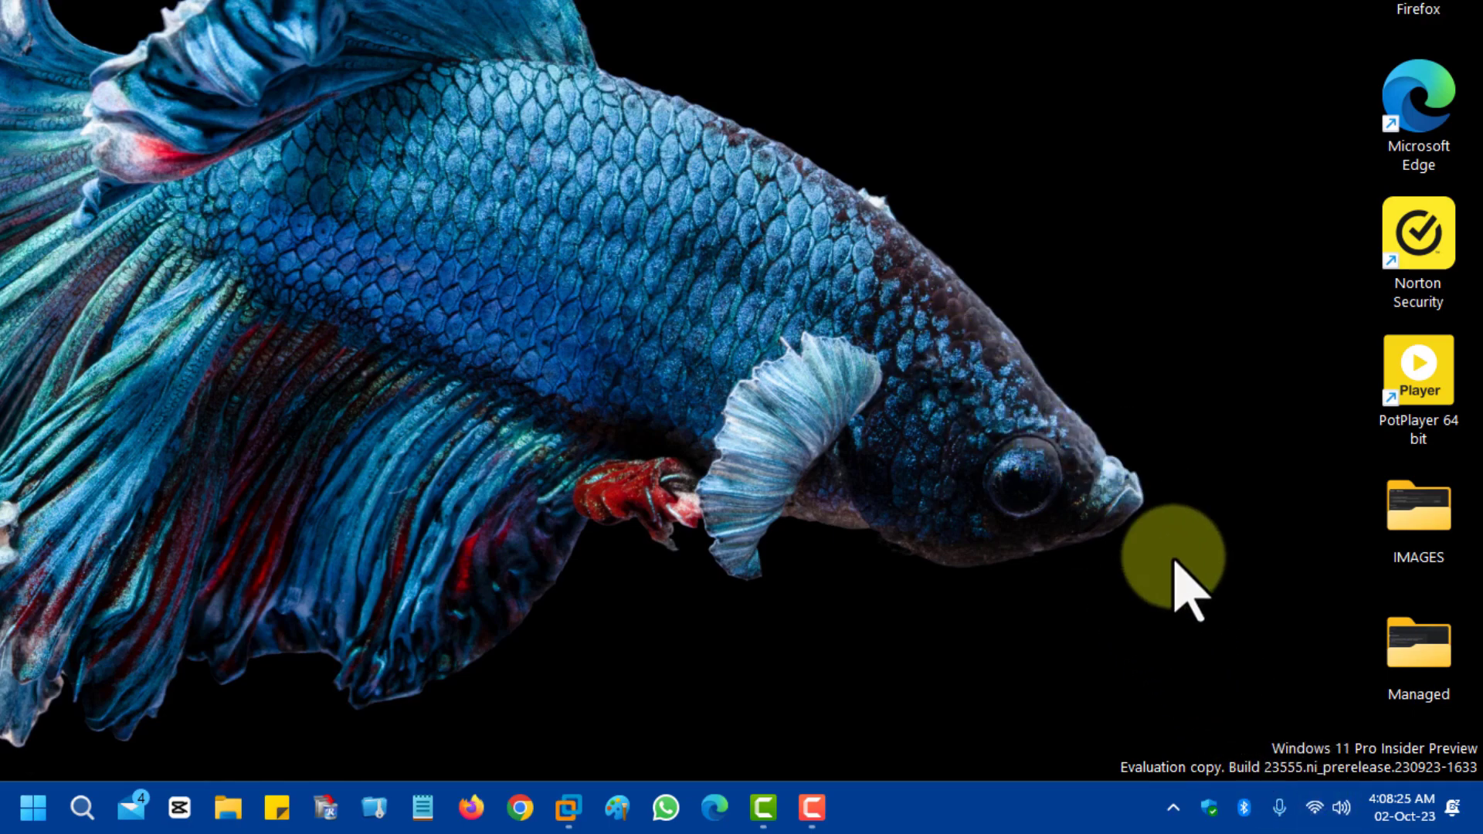
{"action": "left_click", "coordinate": [1313, 809]}
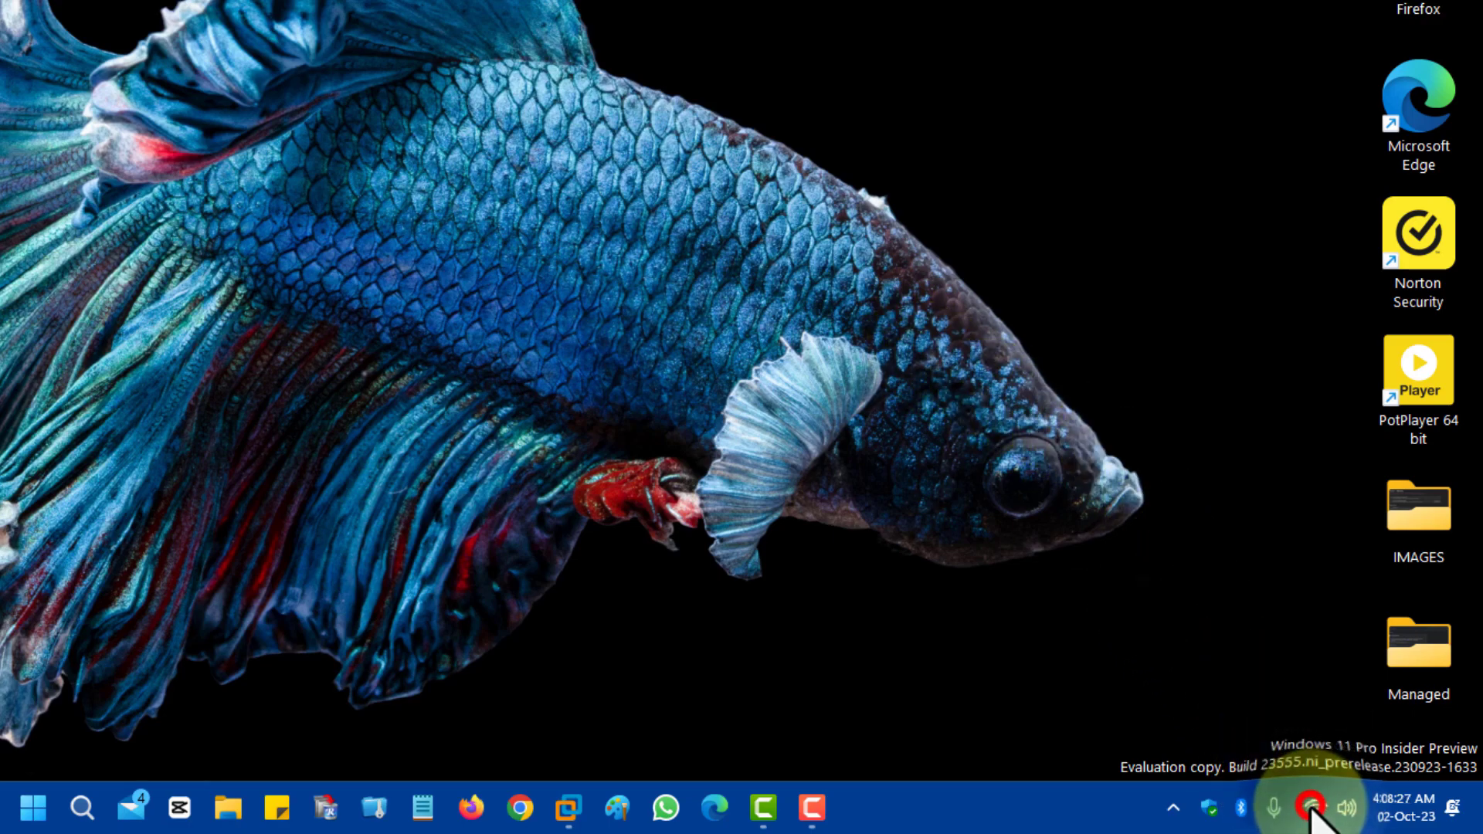
{"action": "left_click", "coordinate": [1189, 450]}
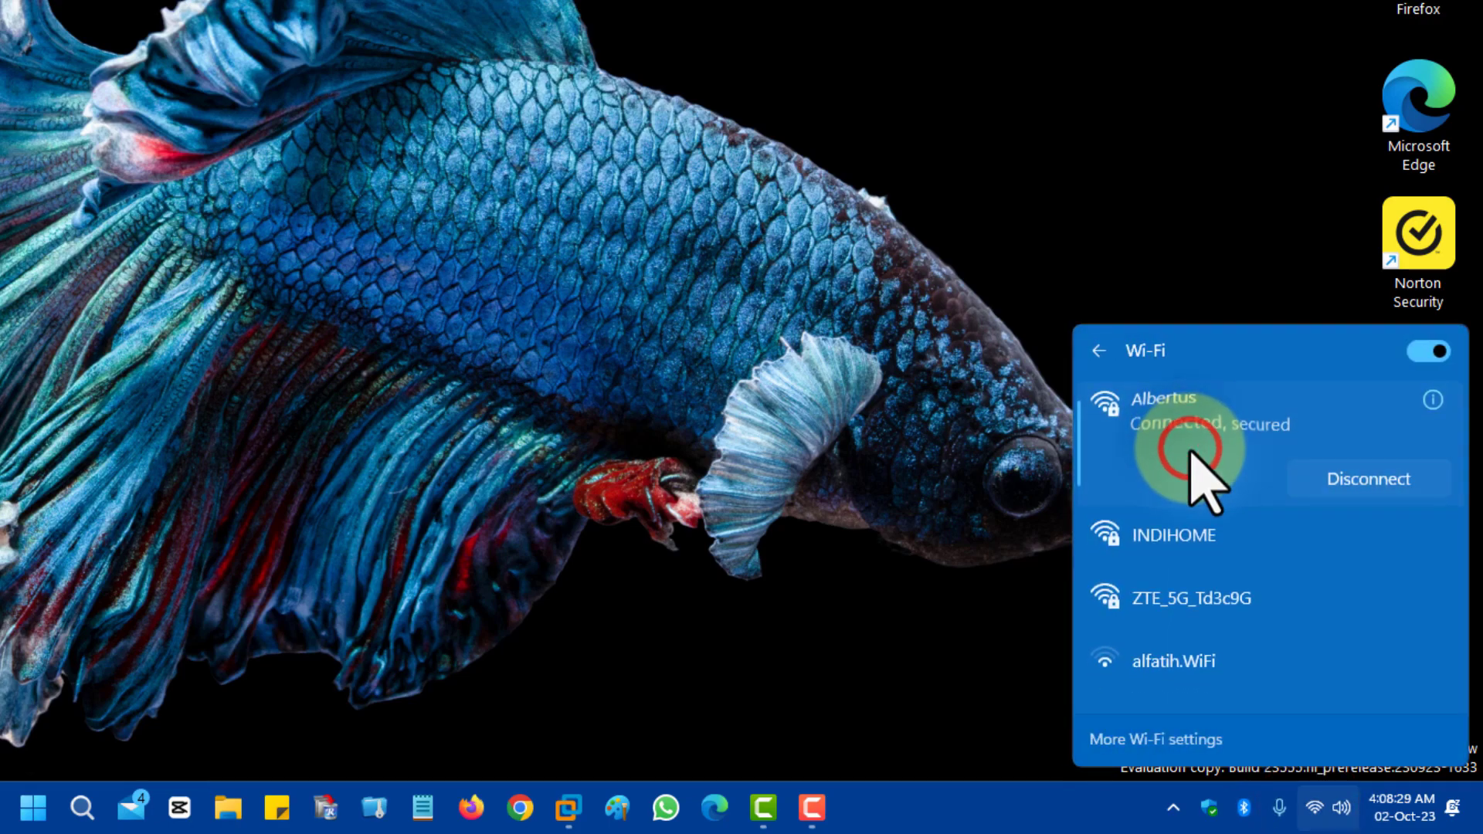
{"action": "left_click", "coordinate": [727, 266]}
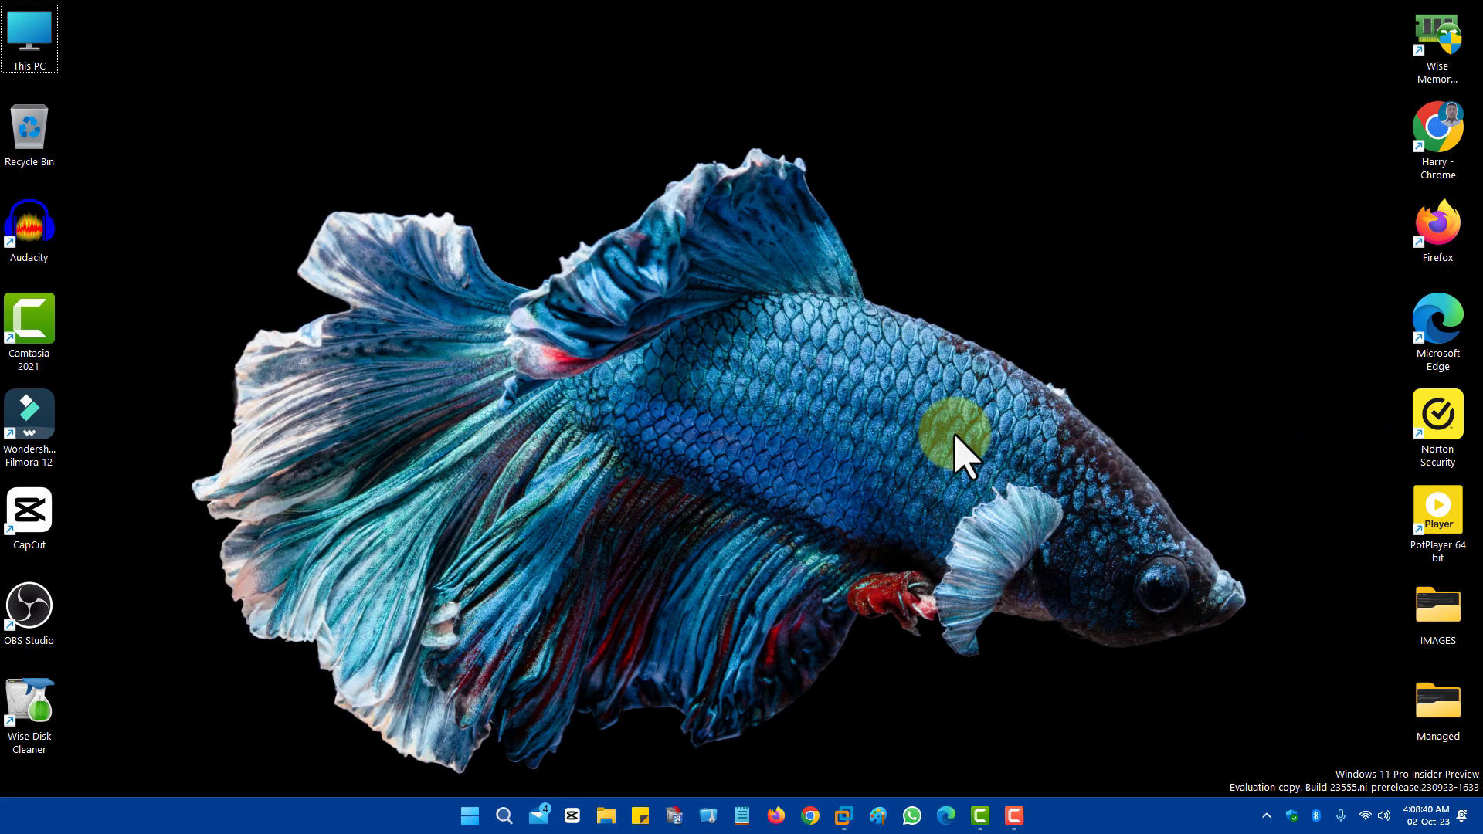
Run the Network and Internet troubleshooter from Windows 11's other system troubleshooters and close the Get Help window when it finishes
{"action": "key", "text": "super+i"}
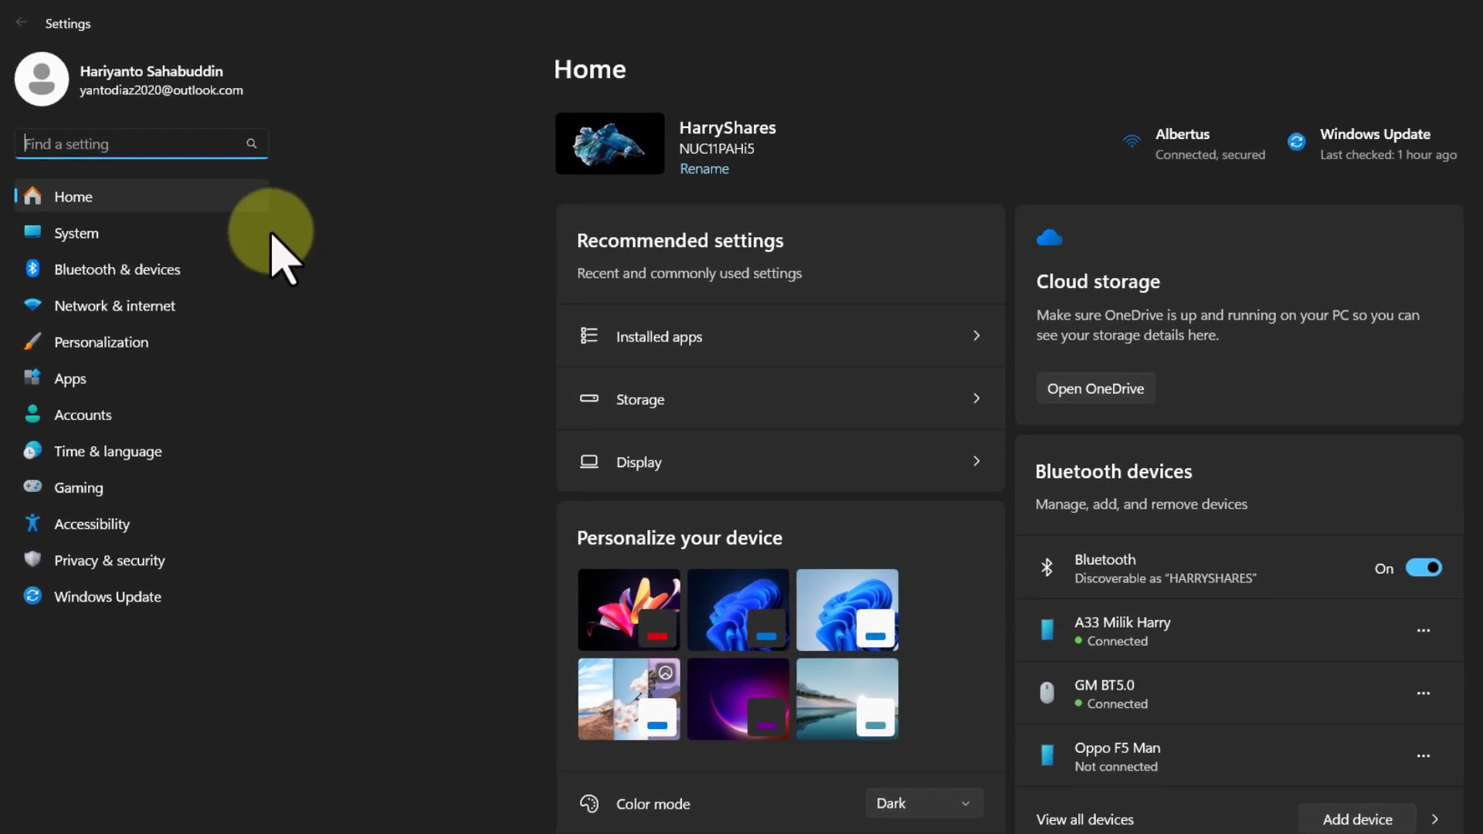
{"action": "left_click", "coordinate": [186, 236]}
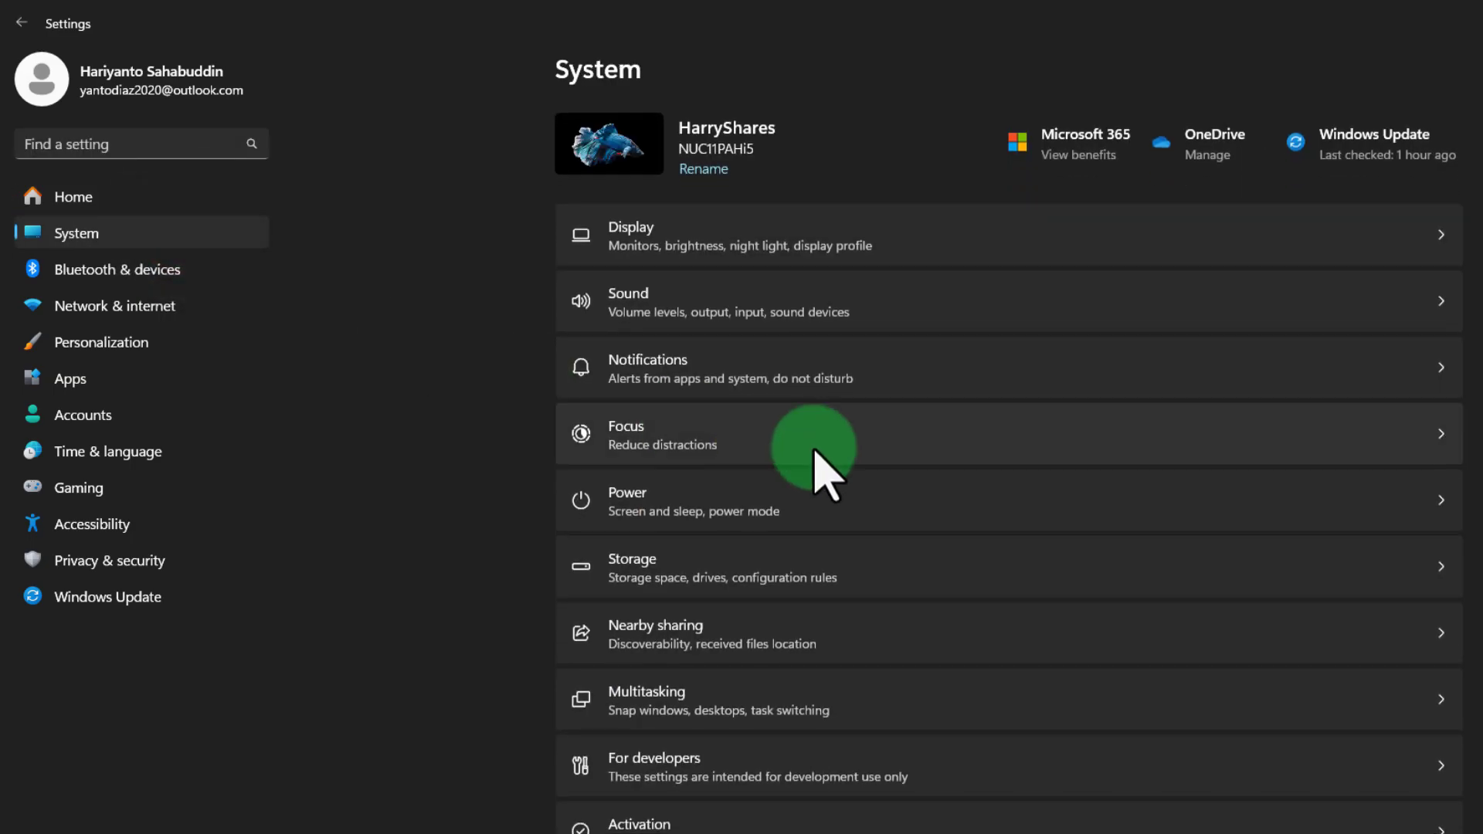
{"action": "scroll", "coordinate": [813, 448], "scroll_direction": "down", "scroll_amount": 2}
{"action": "scroll", "coordinate": [815, 459], "scroll_direction": "down", "scroll_amount": 3}
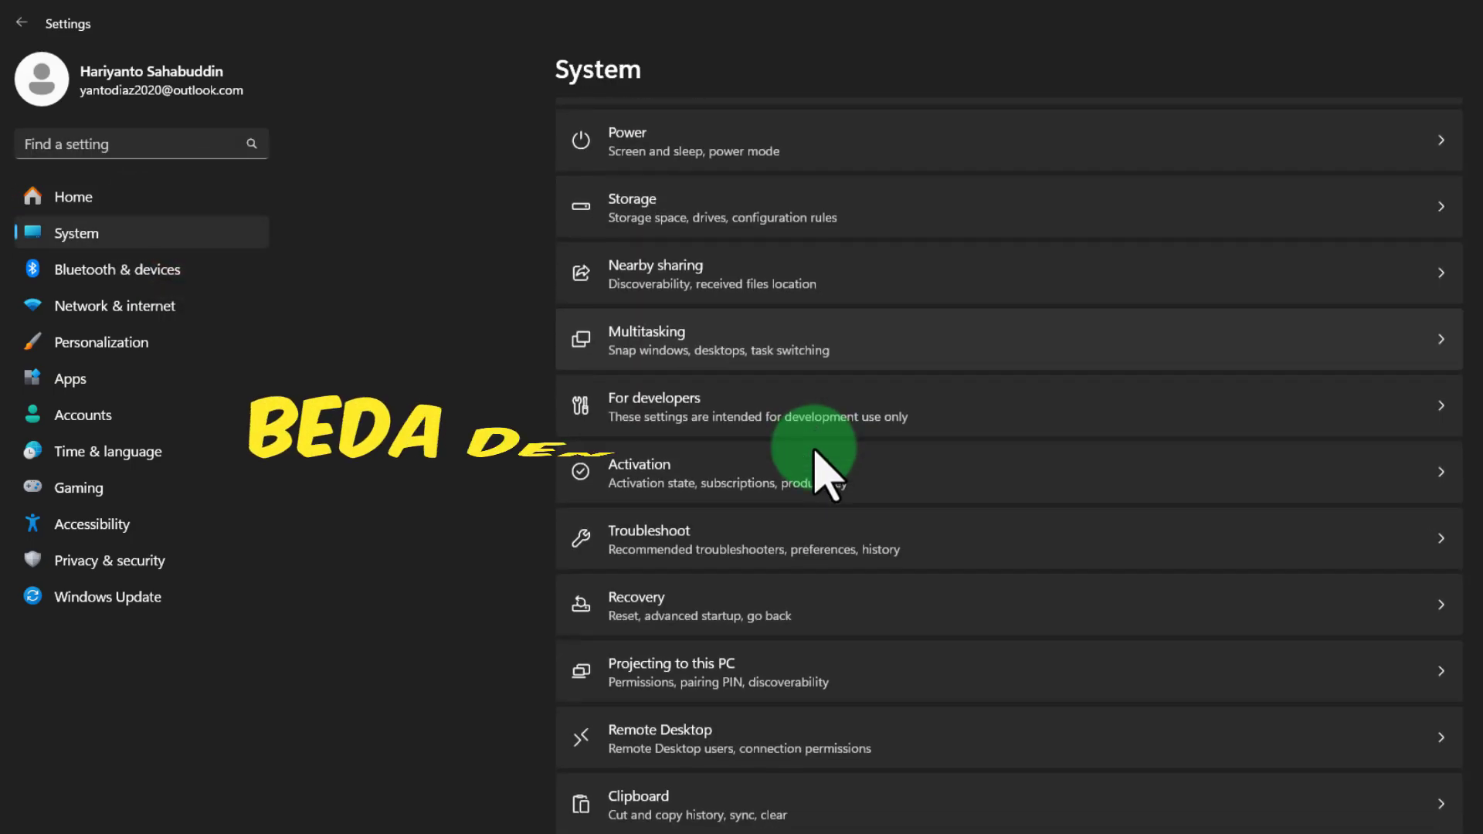
{"action": "left_click", "coordinate": [798, 544]}
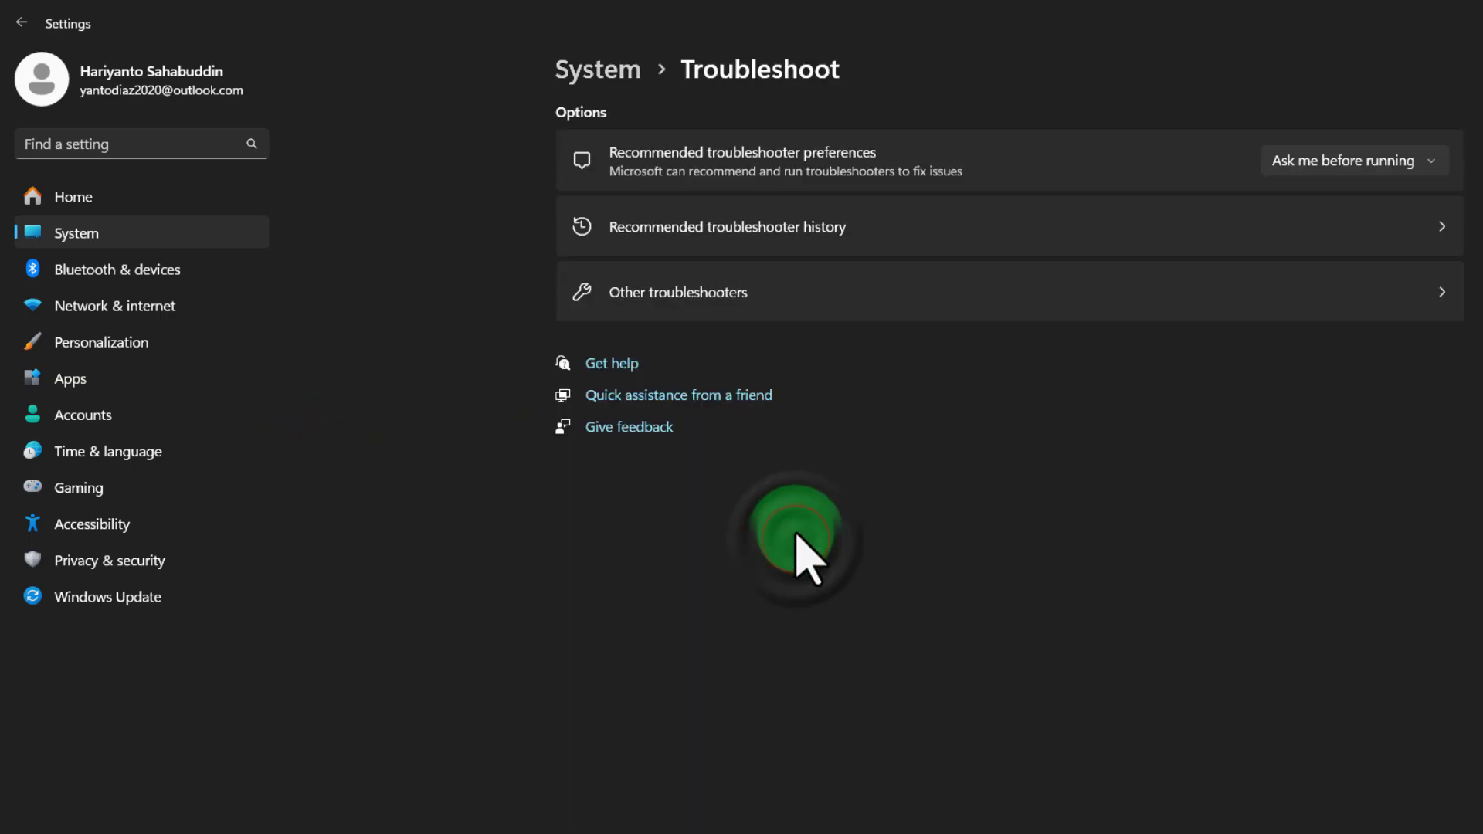
{"action": "left_click", "coordinate": [771, 299]}
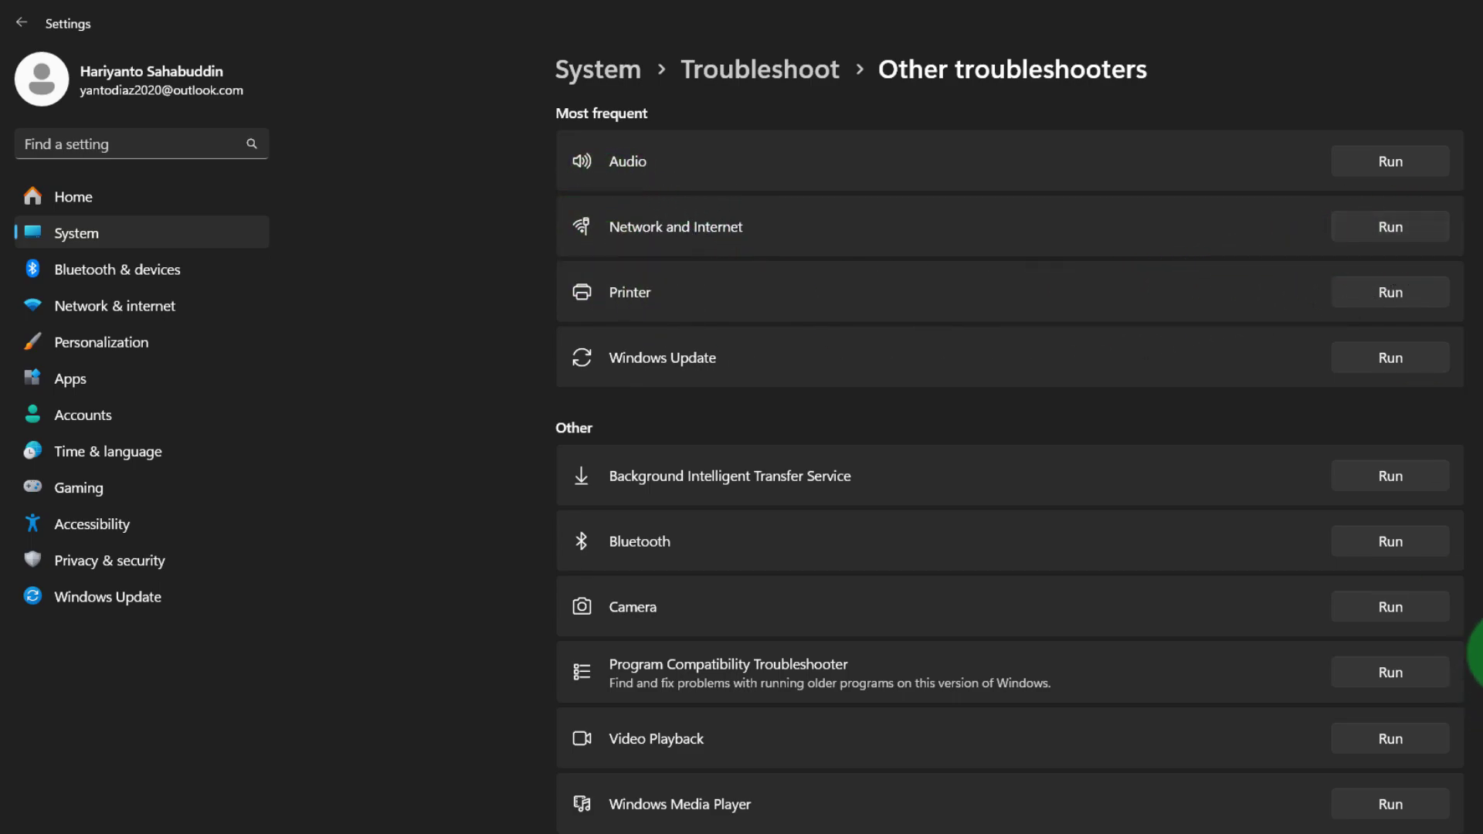
{"action": "left_click", "coordinate": [1398, 232]}
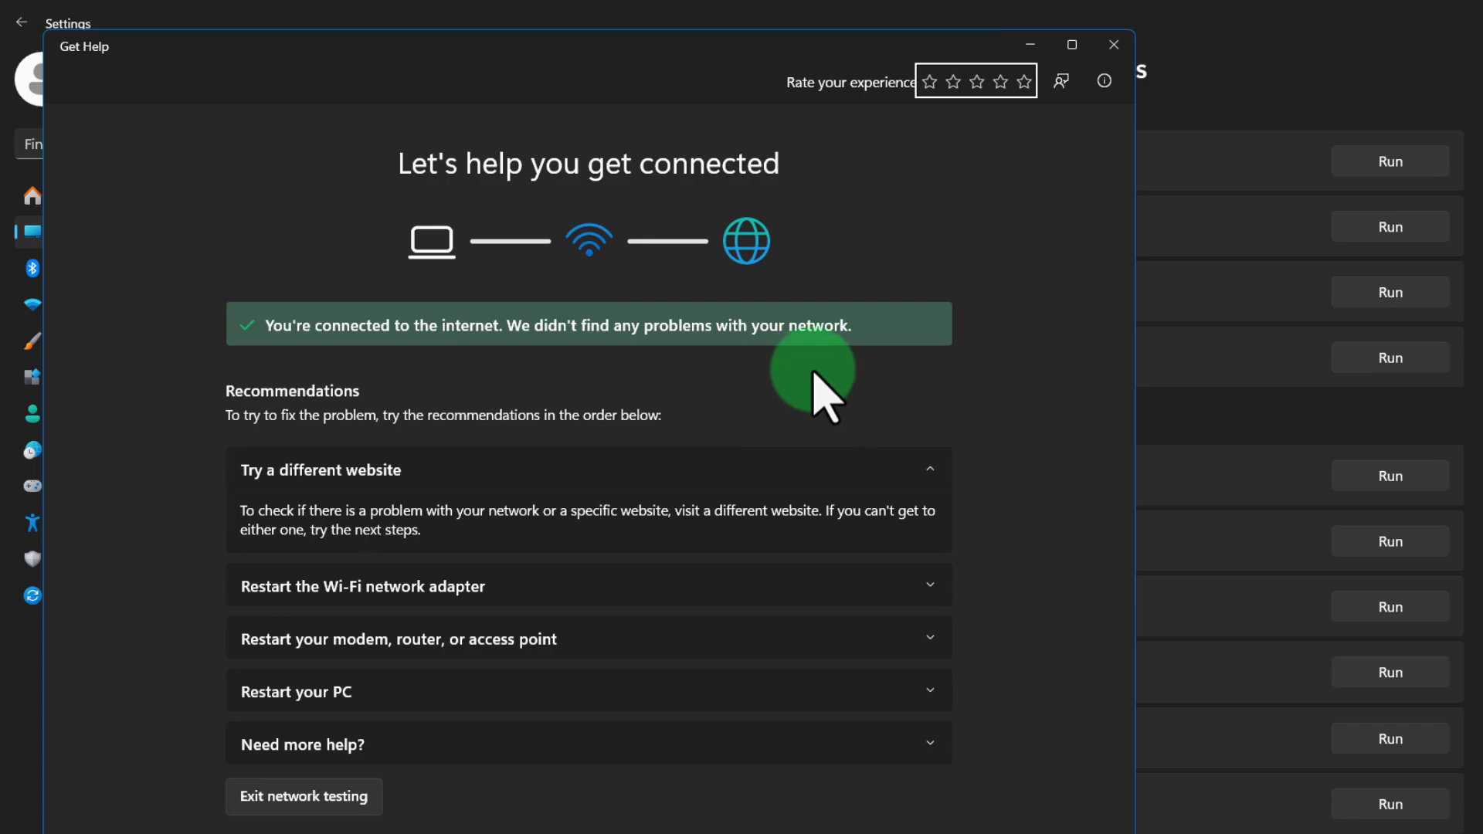
{"action": "left_click", "coordinate": [1113, 45]}
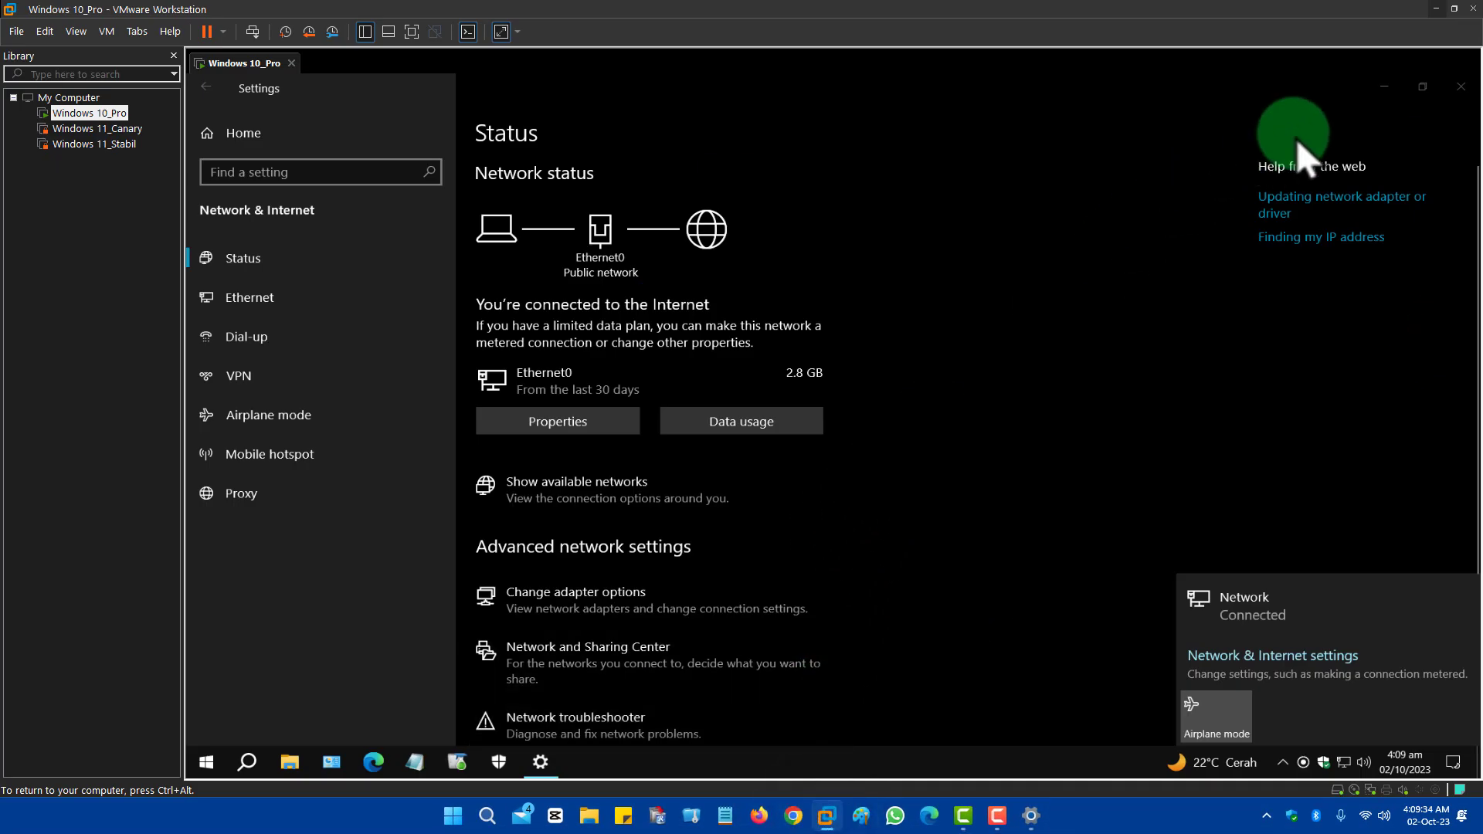
In the Windows 10_Pro virtual machine in VMware Workstation, close the open Settings window and show the machine in full screen
{"action": "left_click", "coordinate": [1460, 86]}
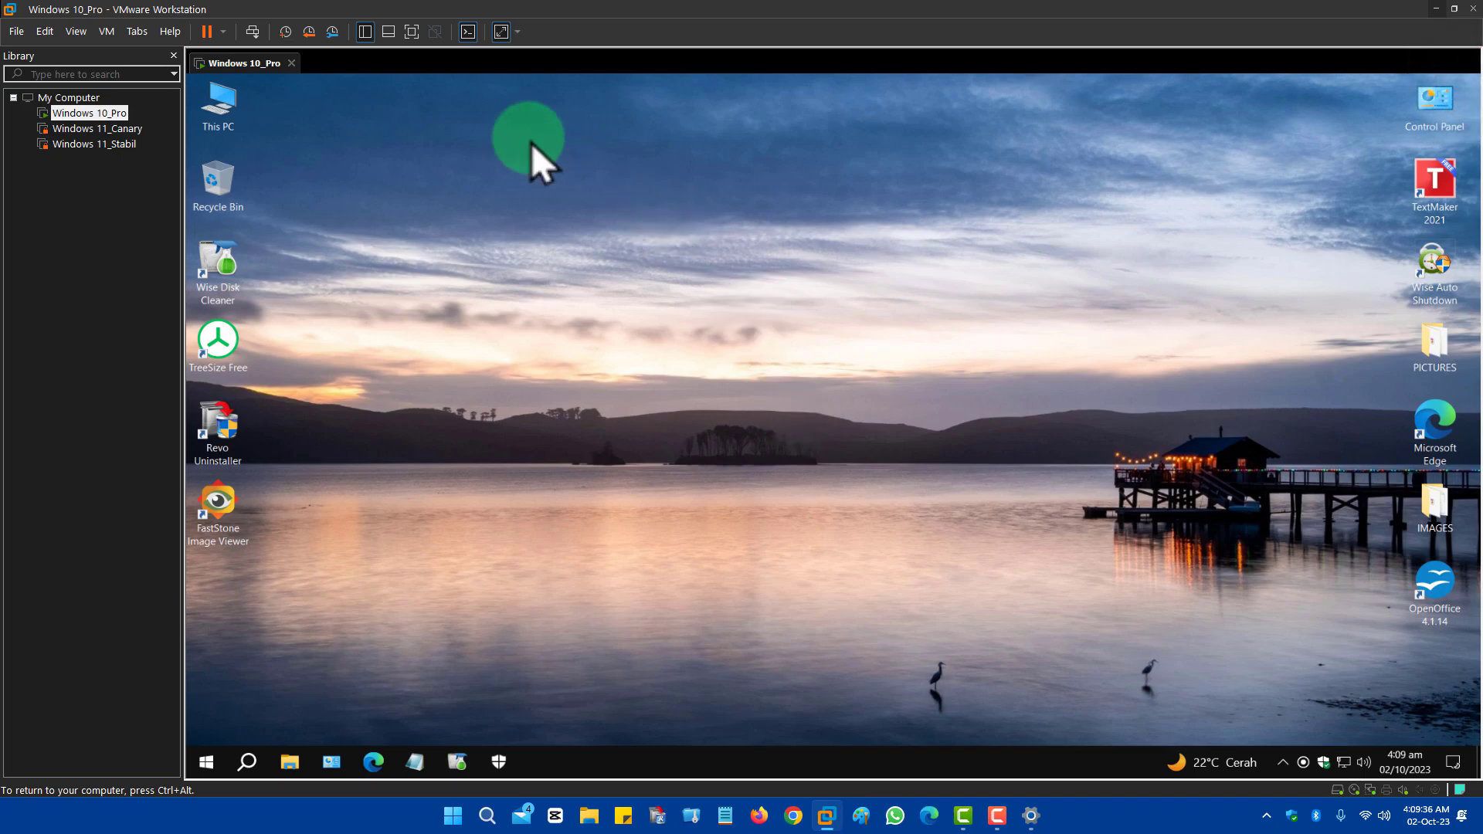
{"action": "left_click", "coordinate": [76, 30]}
{"action": "left_click", "coordinate": [93, 48]}
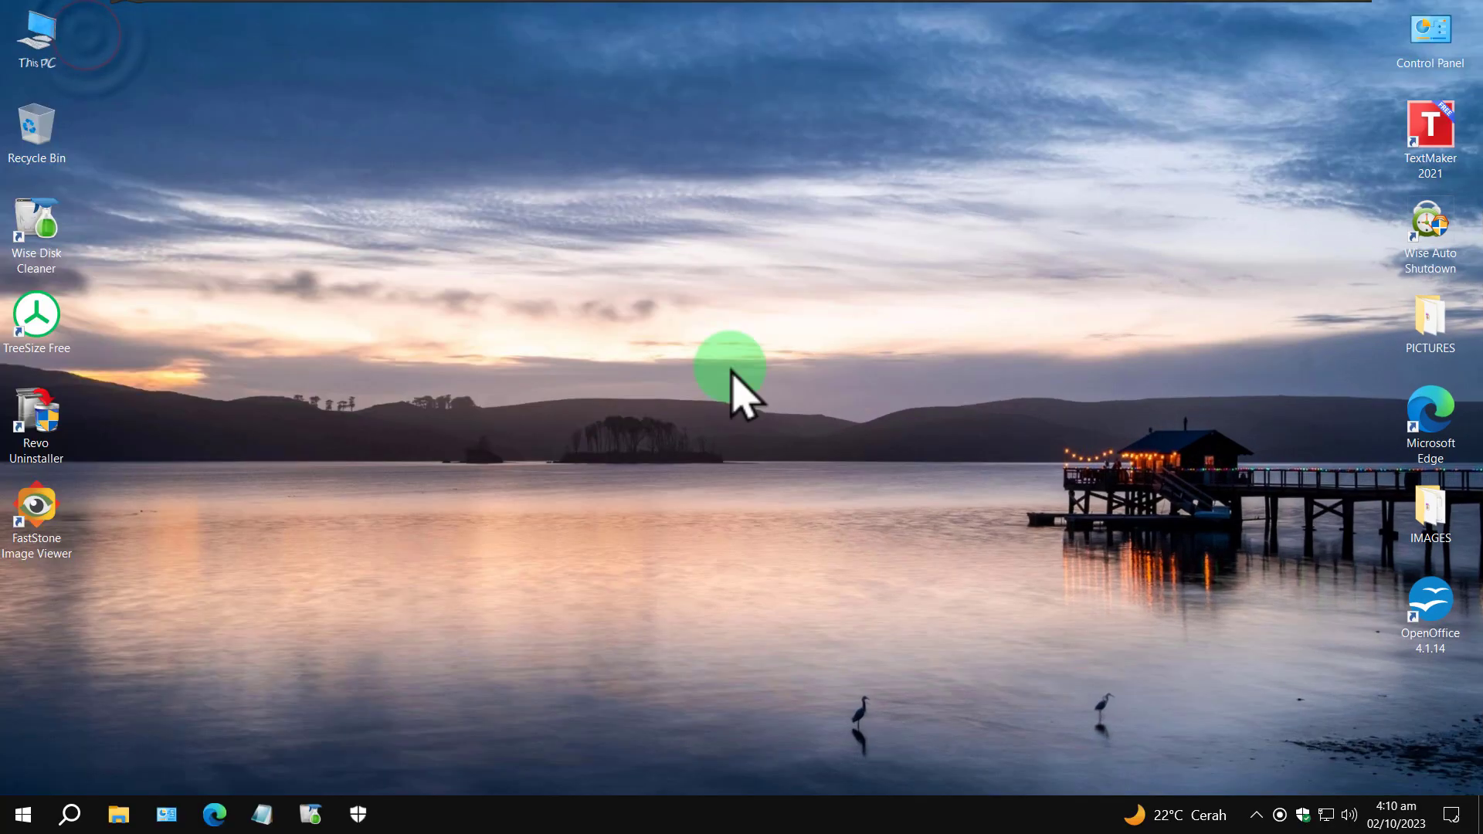
Run the Network Adapter troubleshooter from the additional troubleshooters in Windows 10's Update & Security settings
{"action": "key", "text": "super+i"}
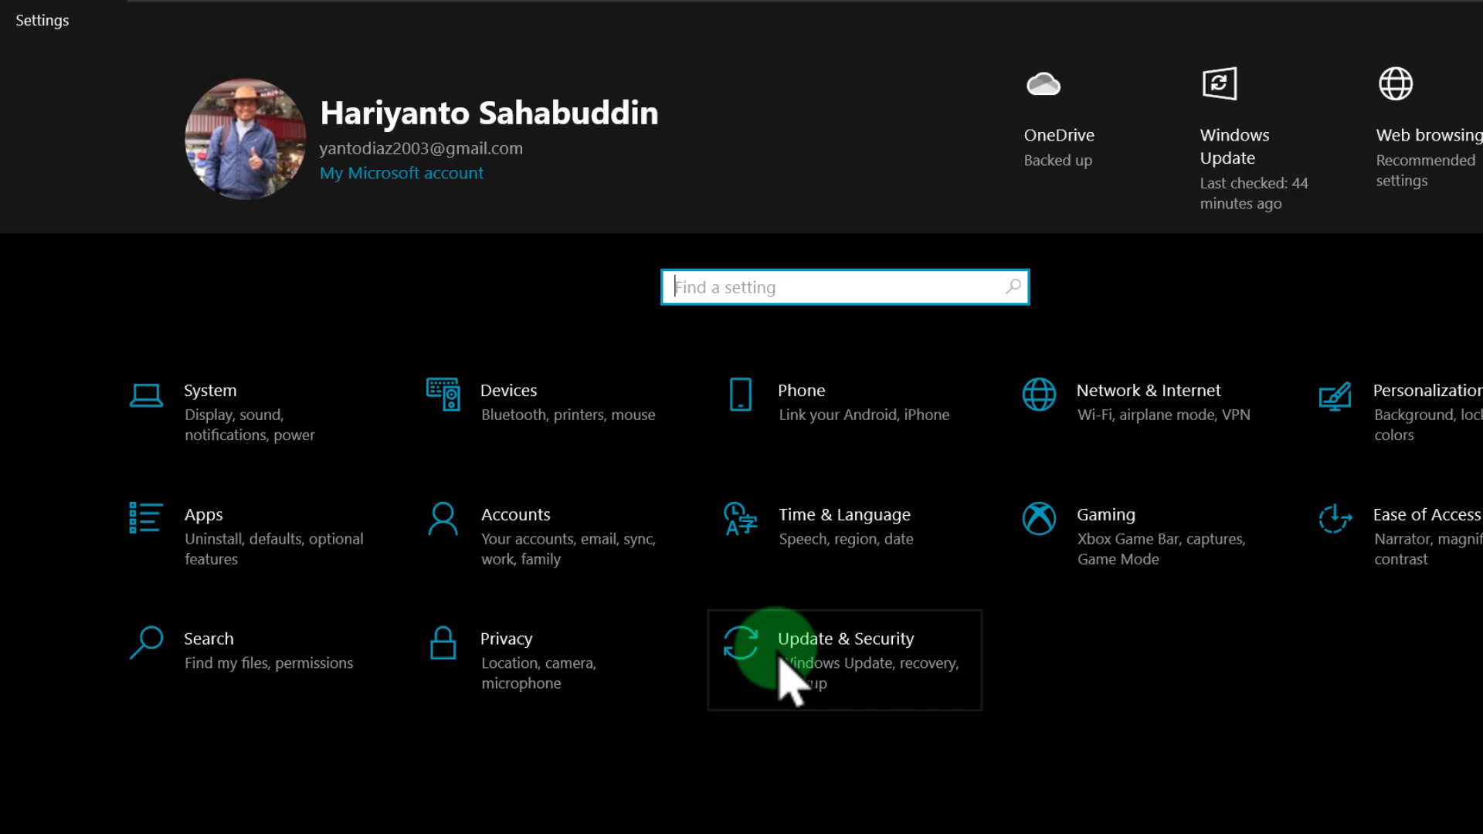
{"action": "left_click", "coordinate": [778, 660]}
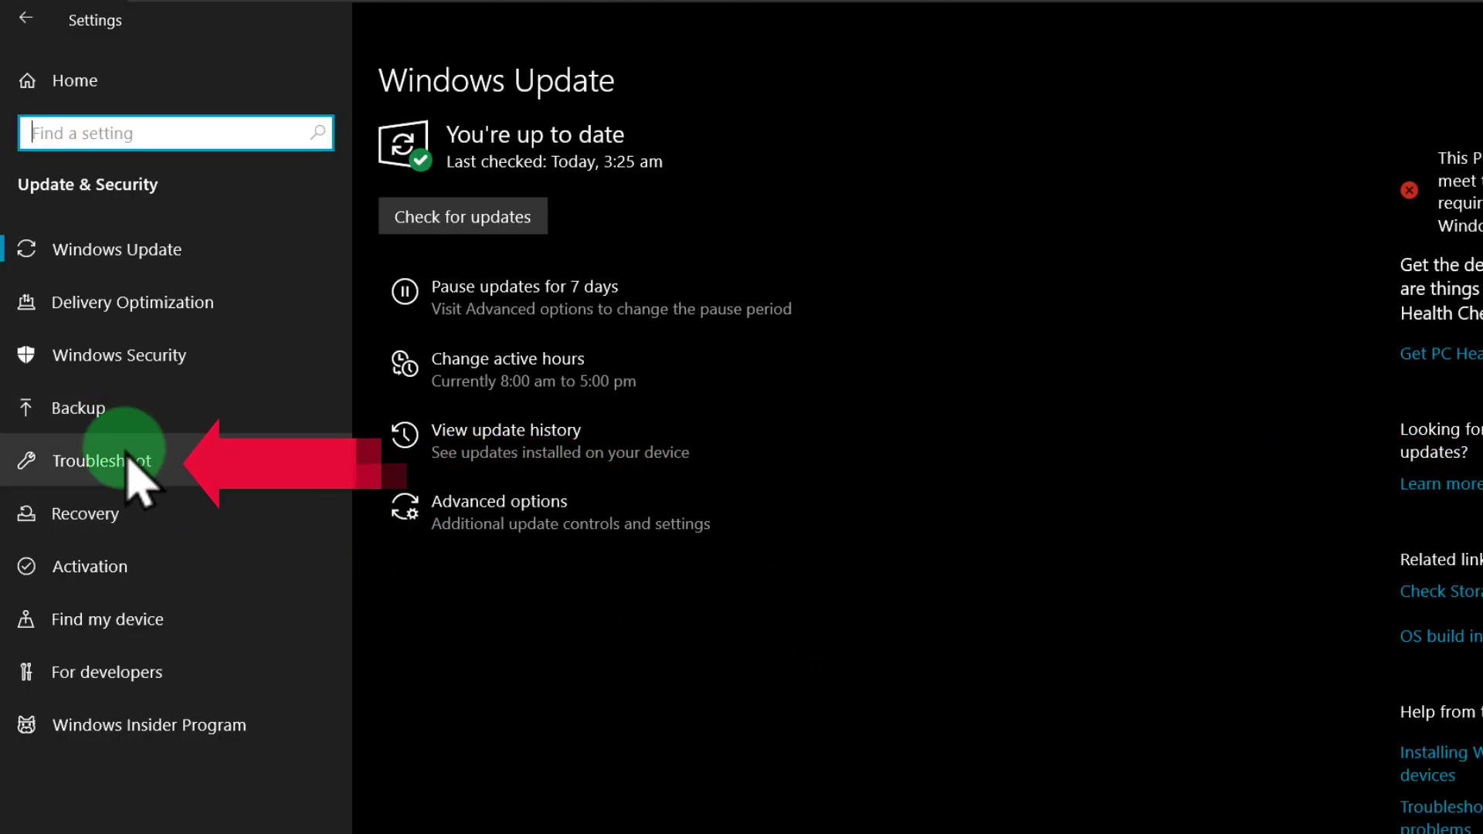
{"action": "left_click", "coordinate": [140, 485]}
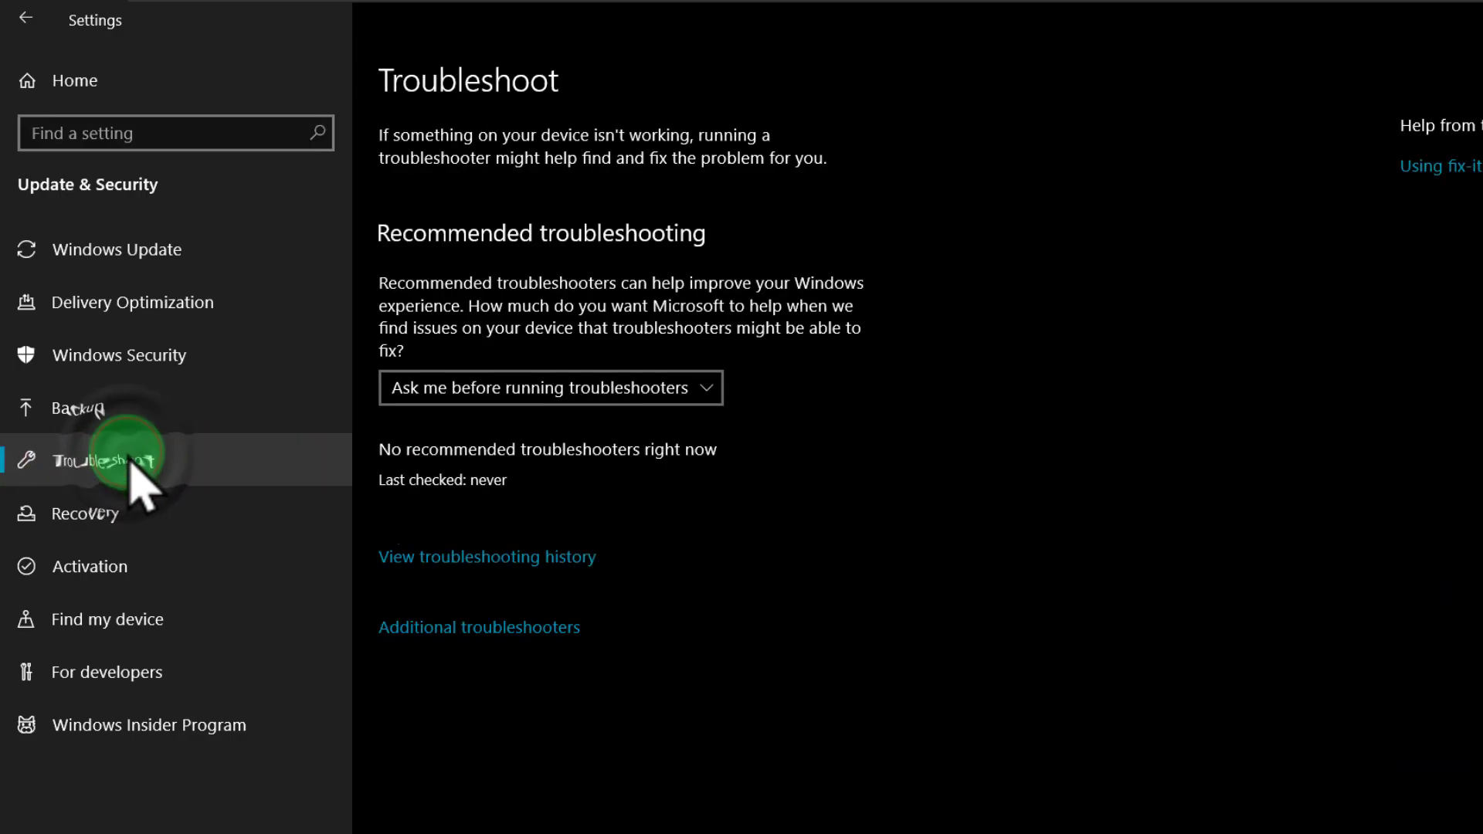
{"action": "left_click", "coordinate": [511, 630]}
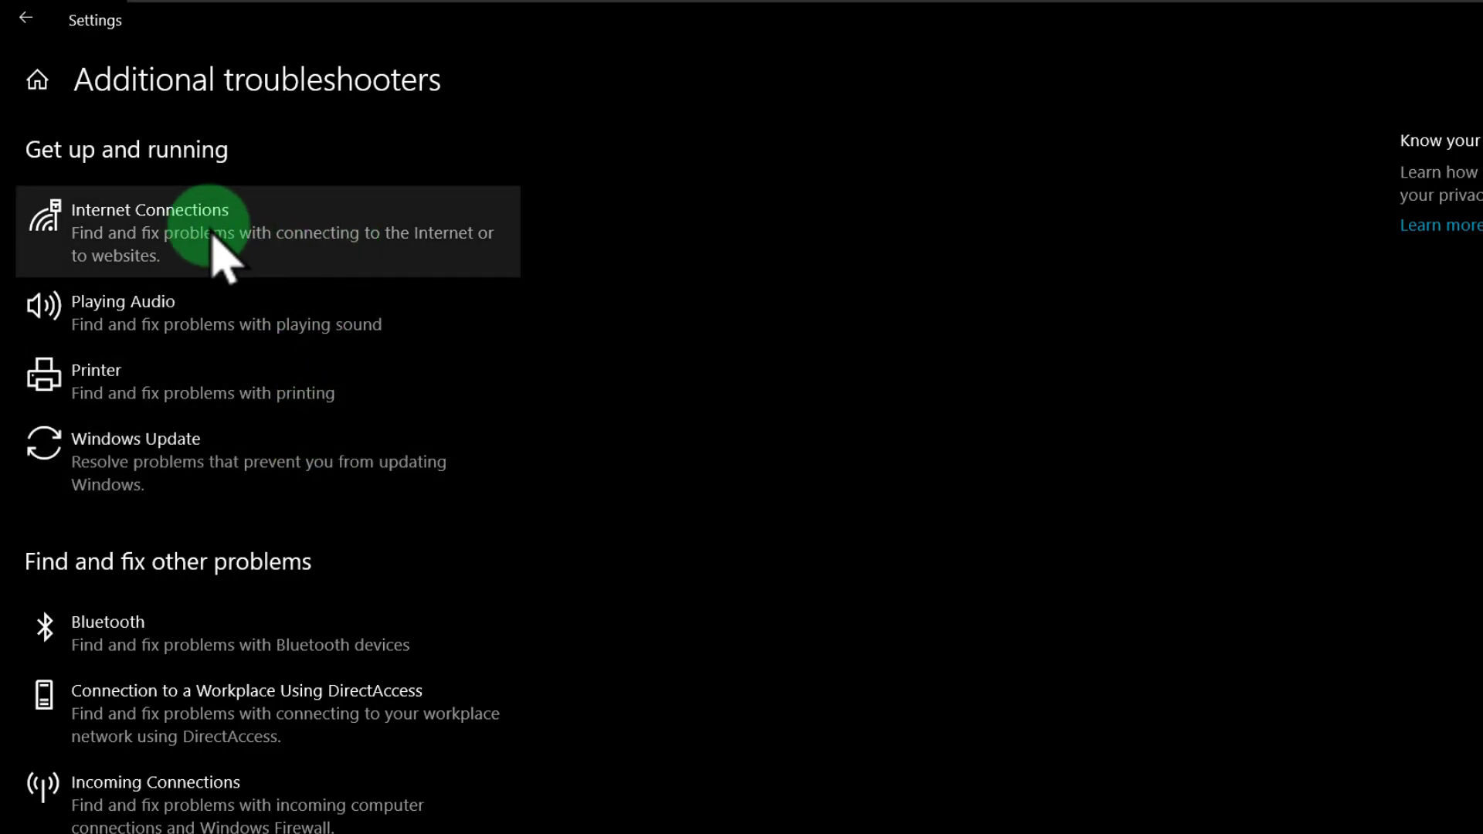
{"action": "scroll", "coordinate": [765, 575], "scroll_direction": "down", "scroll_amount": 5}
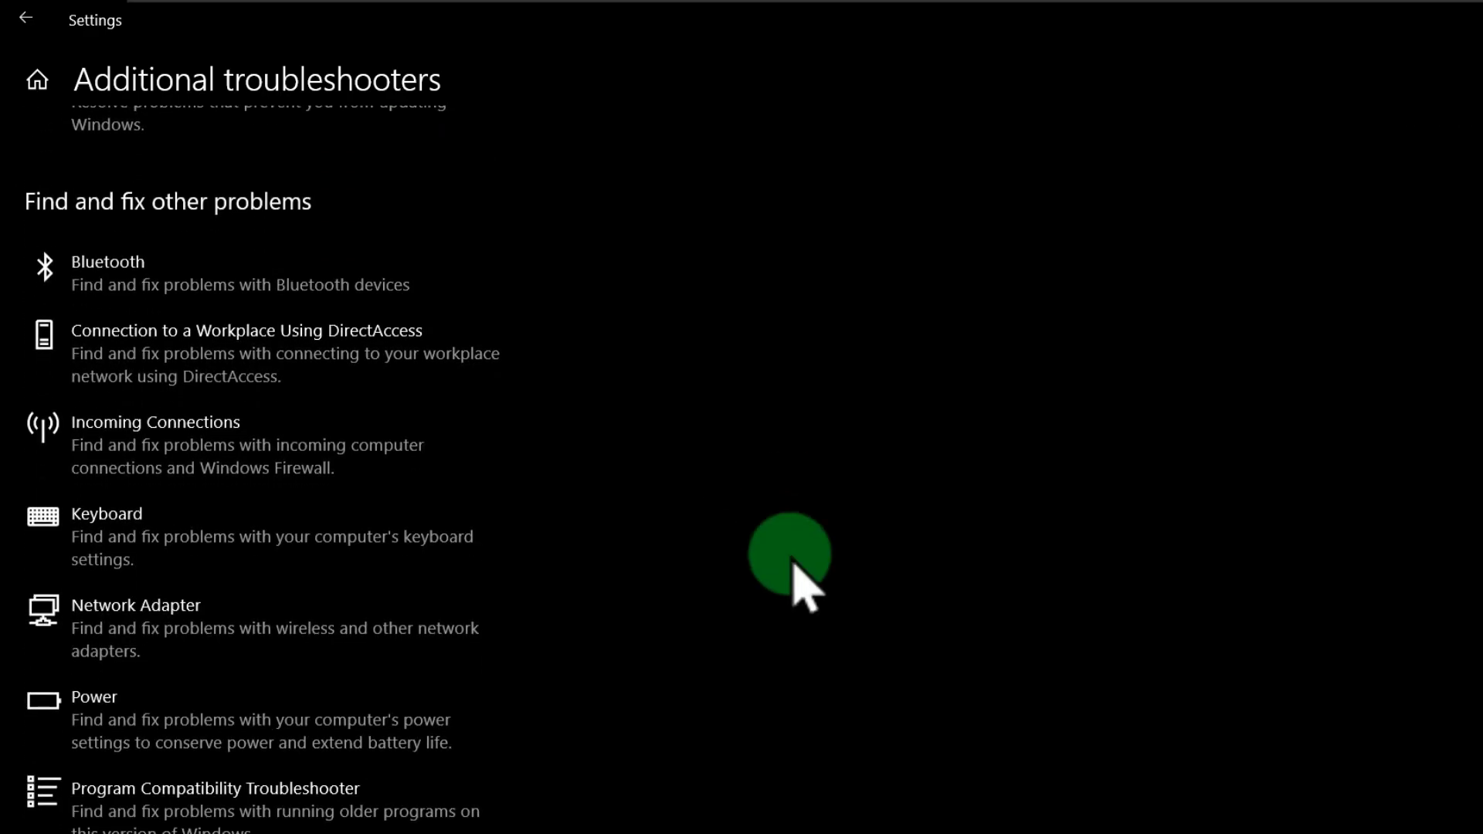
{"action": "left_click", "coordinate": [374, 652]}
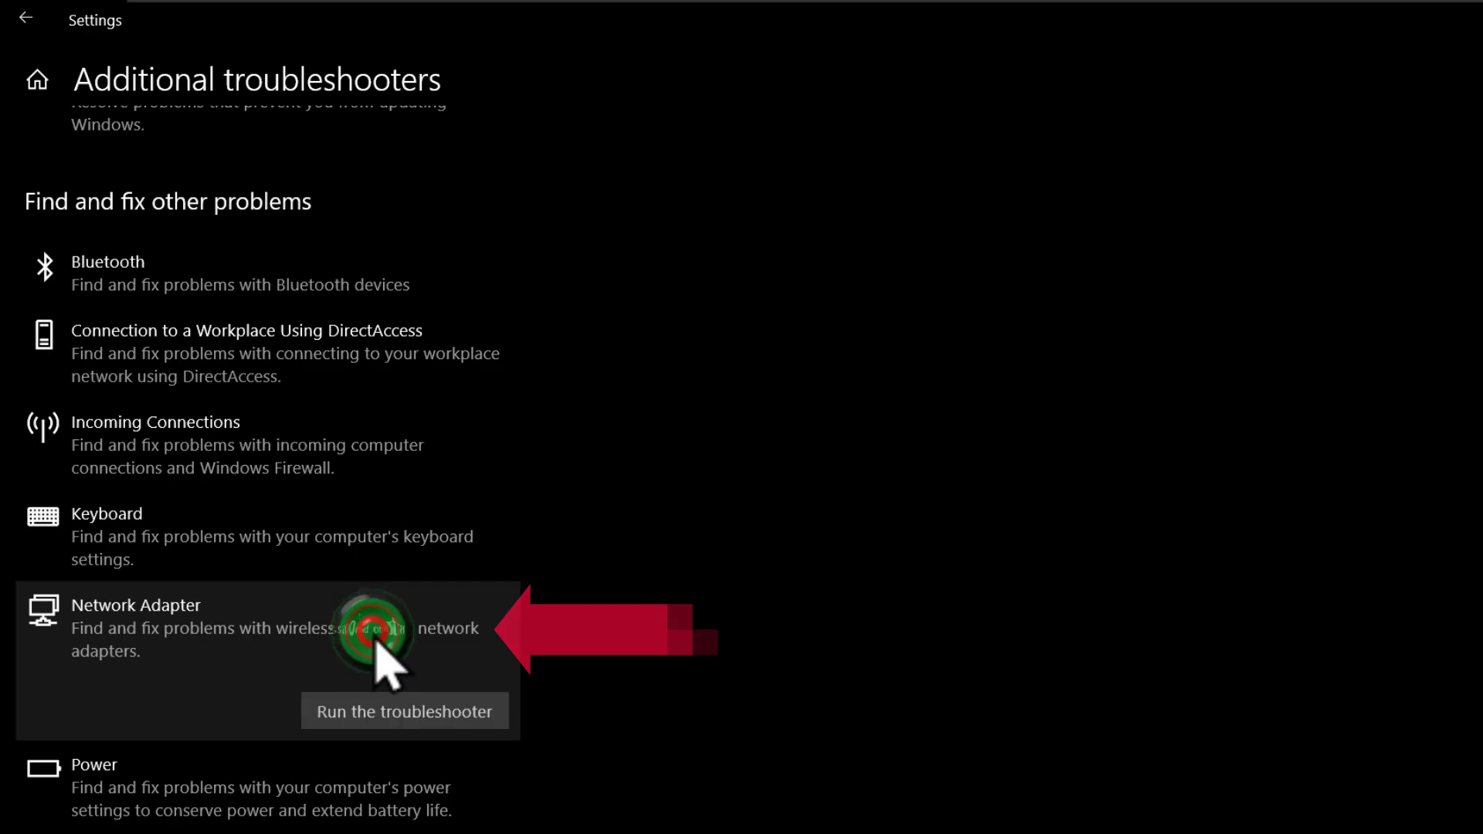
{"action": "left_click", "coordinate": [389, 716]}
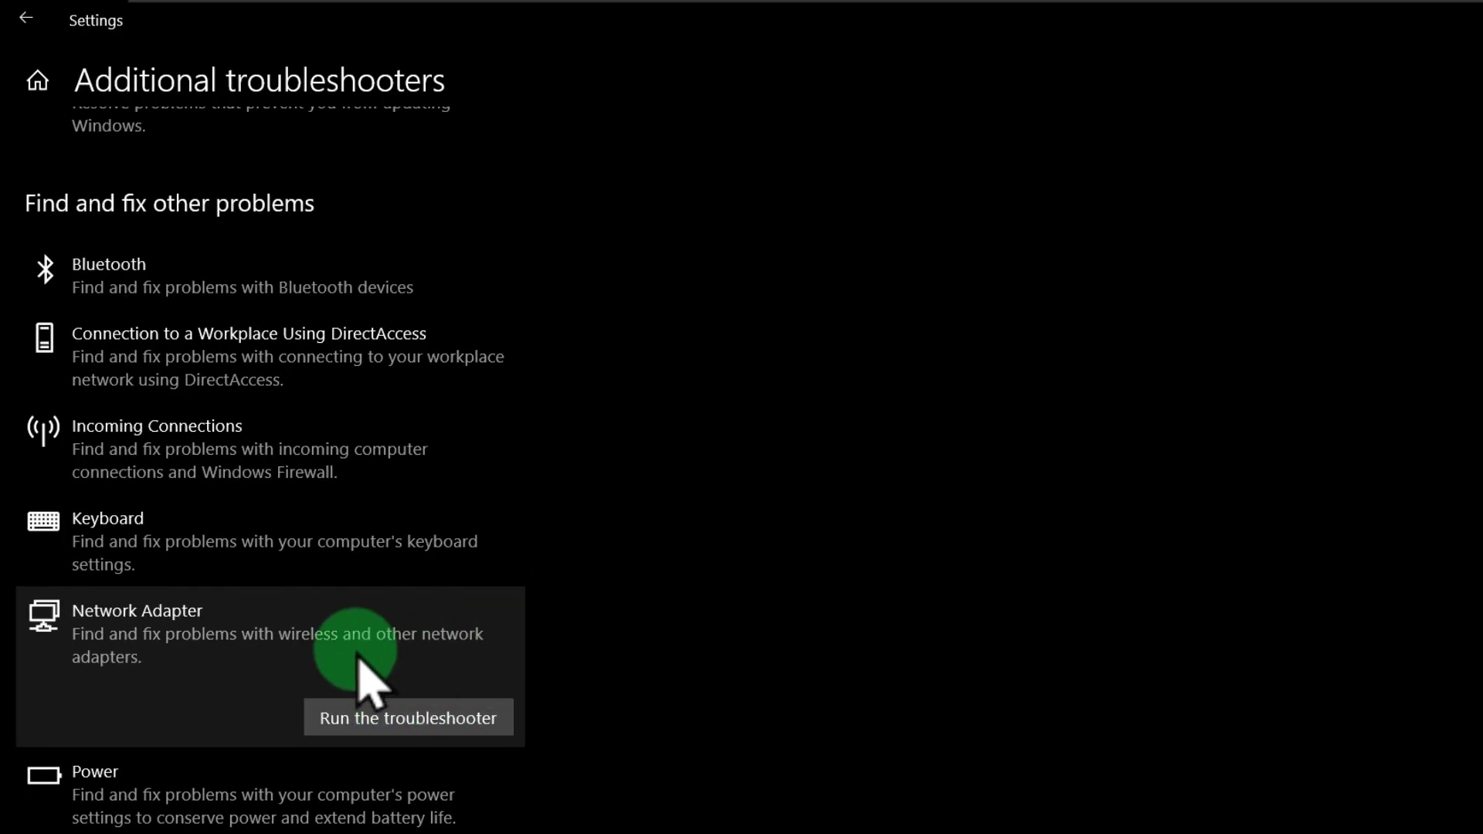
{"action": "scroll", "coordinate": [359, 664], "scroll_direction": "up", "scroll_amount": 5}
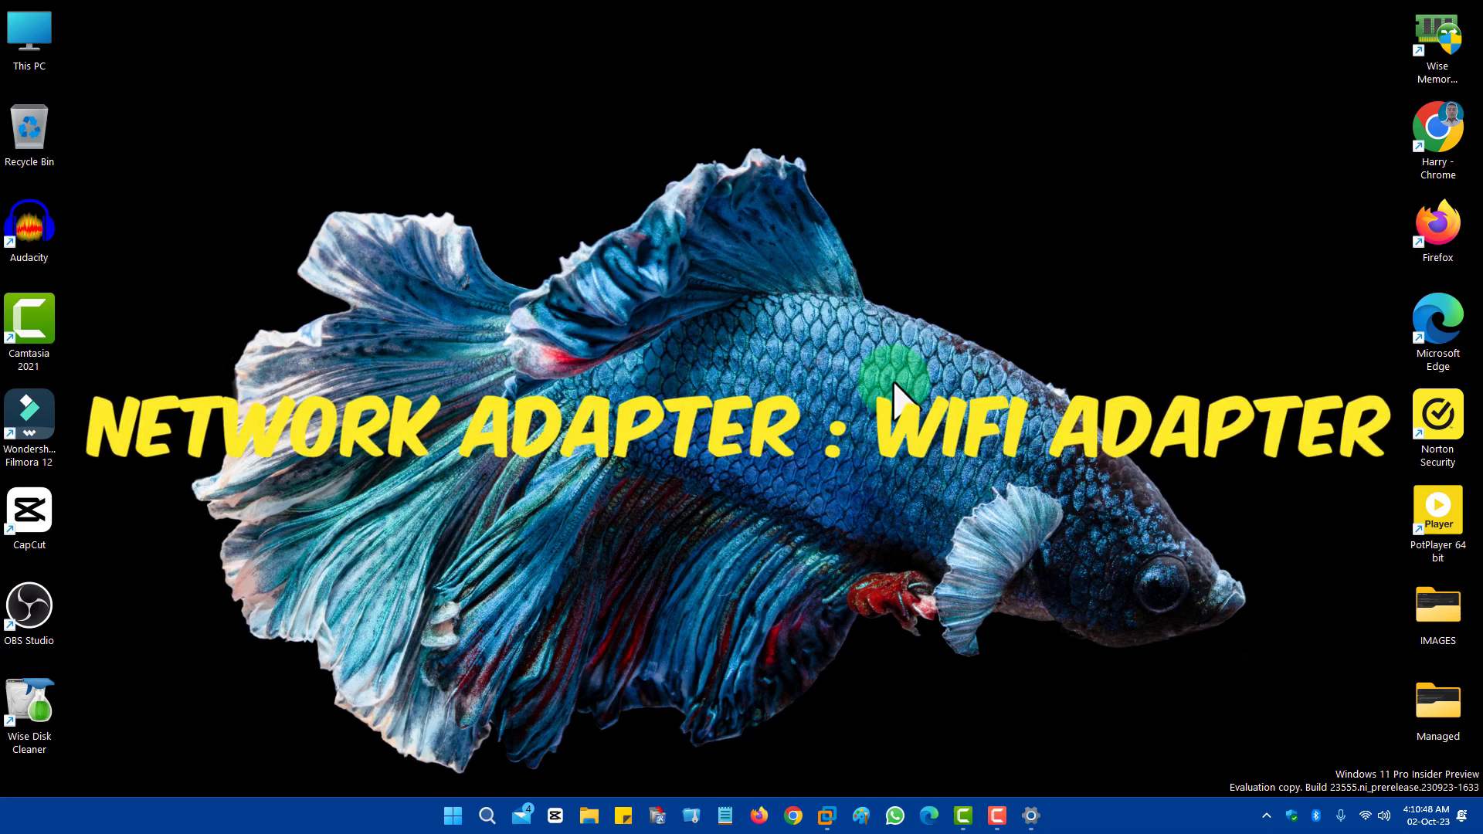
Search Windows 11 for Device Manager, open it and reposition its window on the desktop
{"action": "left_click", "coordinate": [487, 819]}
{"action": "type", "text": "device Manager"}
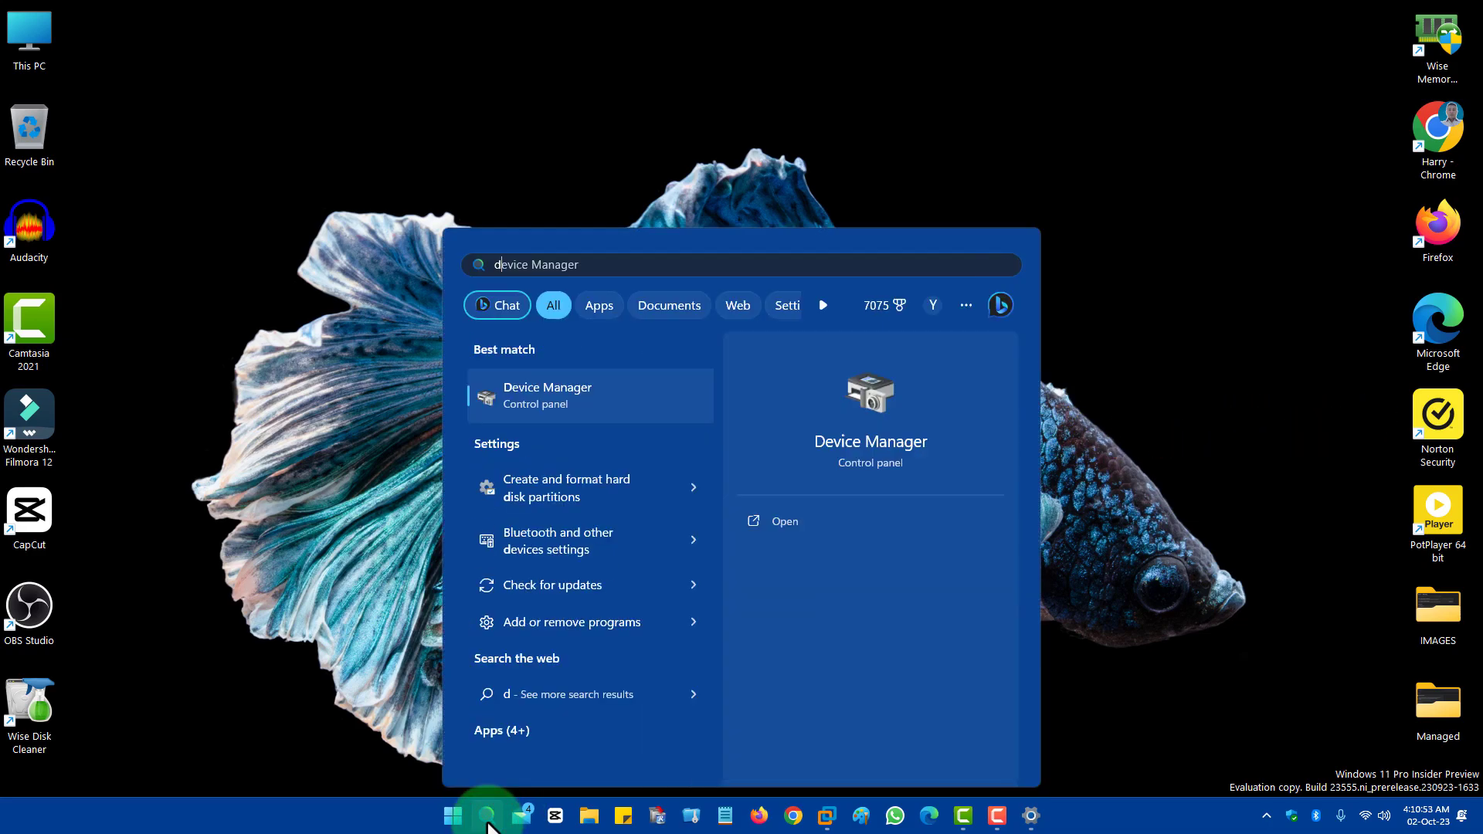
{"action": "left_click", "coordinate": [880, 457]}
{"action": "left_click_drag", "start_coordinate": [426, 46], "coordinate": [794, 46]}
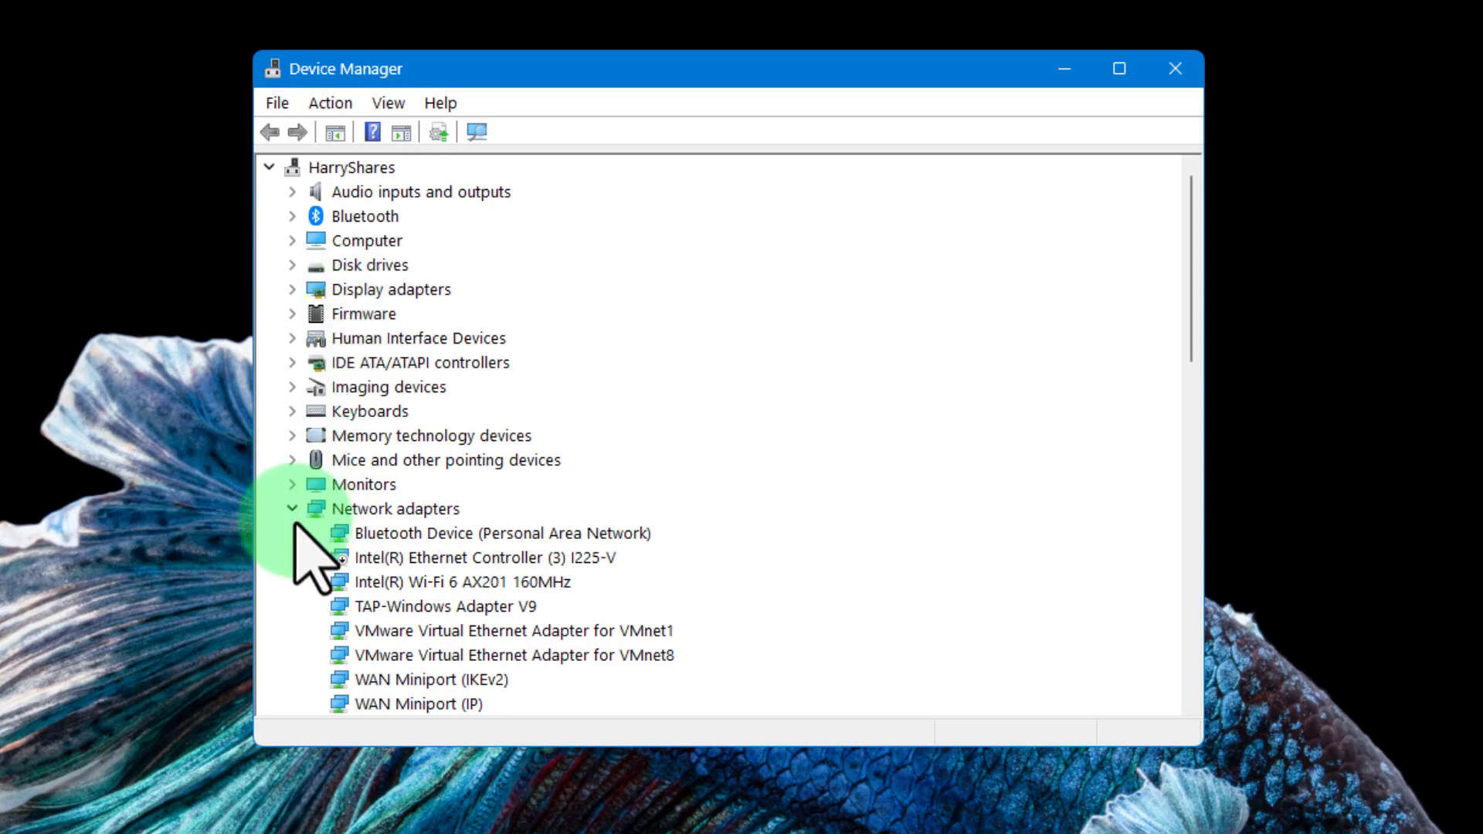
Search automatically for an updated driver for the Intel(R) Wi-Fi 6 AX201 160MHz network adapter, and close the wizard and Device Manager
{"action": "left_click", "coordinate": [429, 510]}
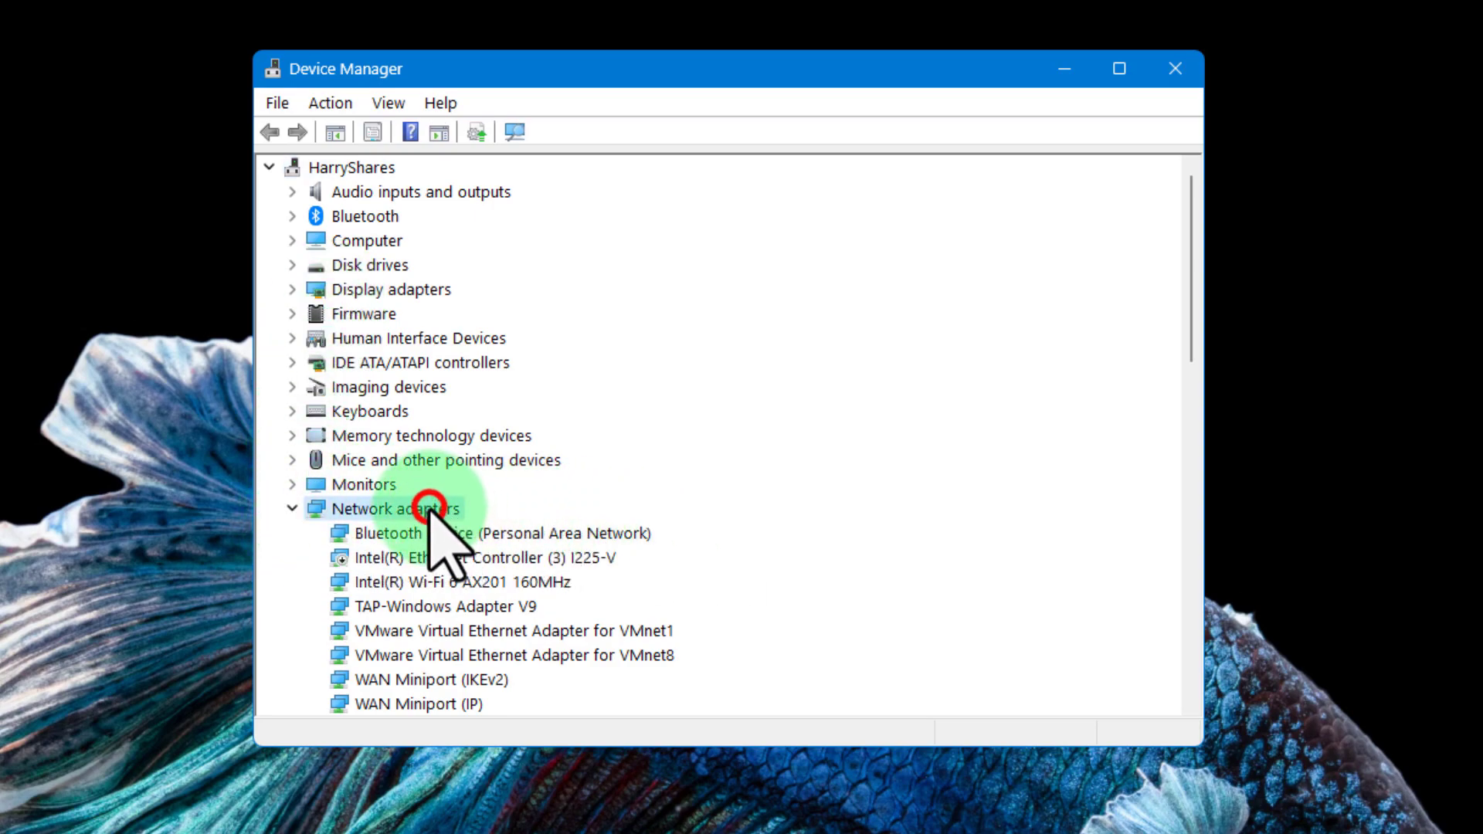
{"action": "left_click", "coordinate": [292, 509]}
{"action": "left_click", "coordinate": [292, 509]}
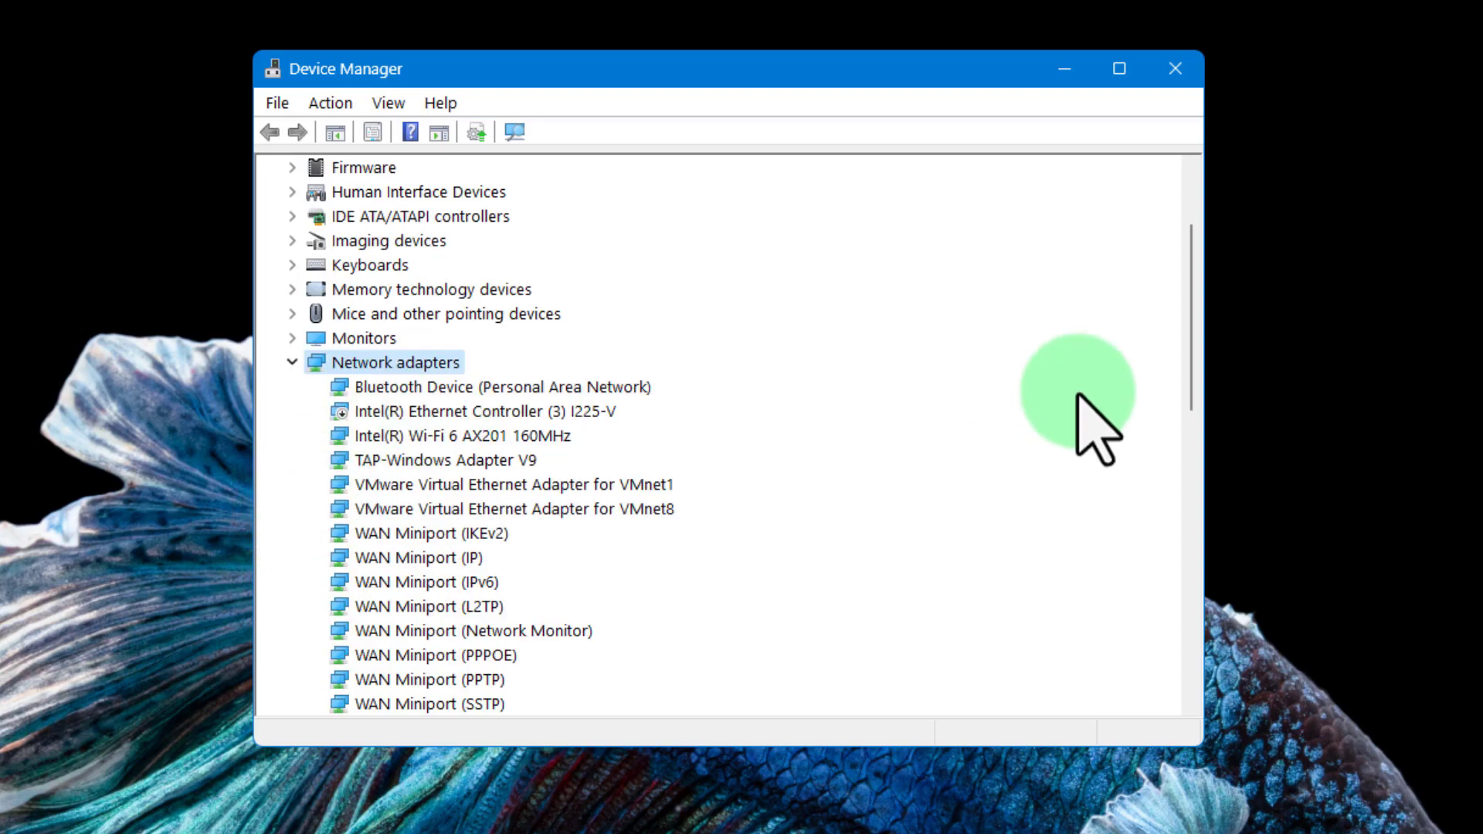
{"action": "scroll", "coordinate": [1078, 396], "scroll_direction": "down", "scroll_amount": 1}
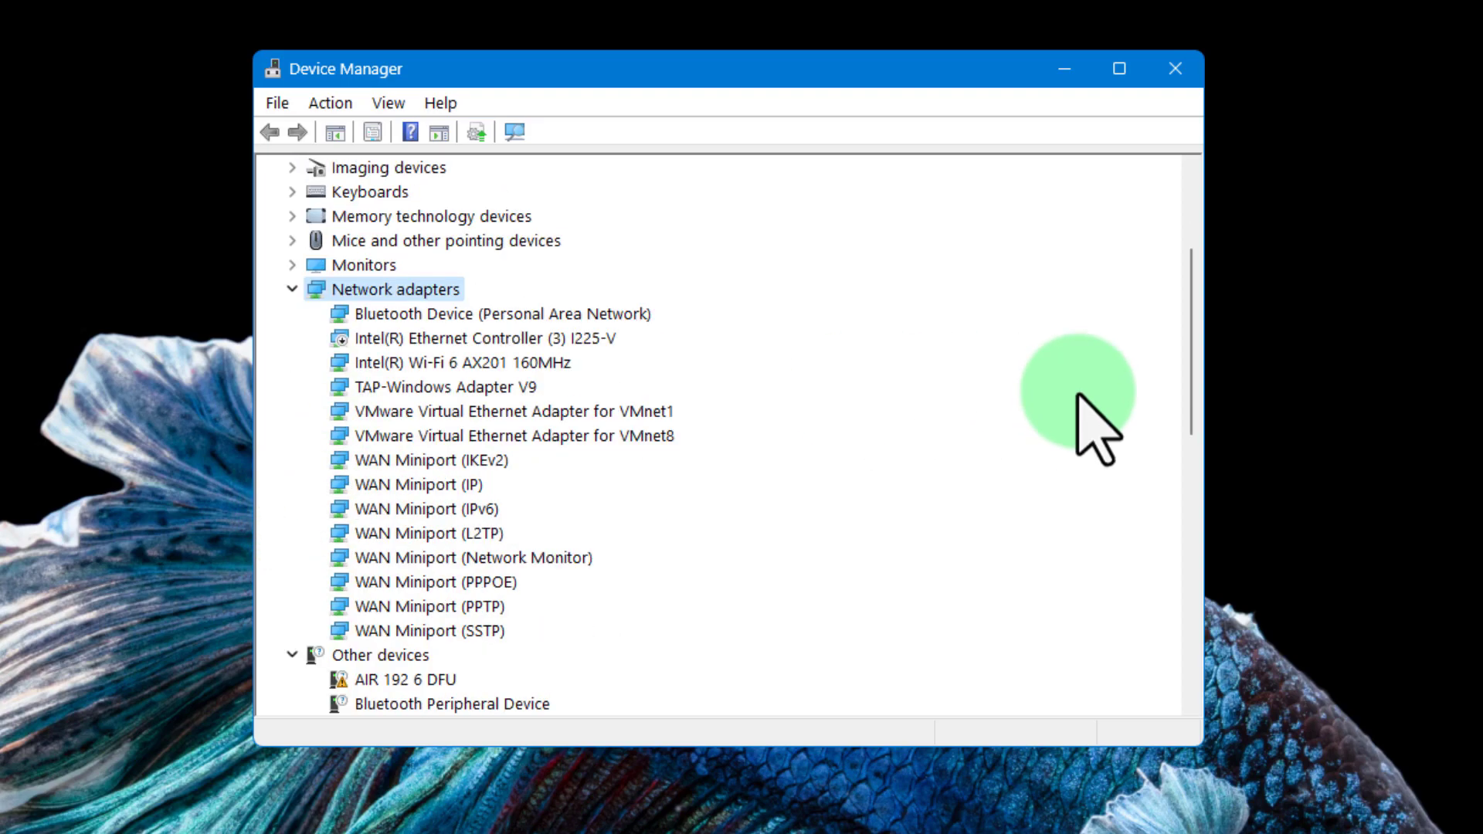
{"action": "left_click", "coordinate": [485, 362]}
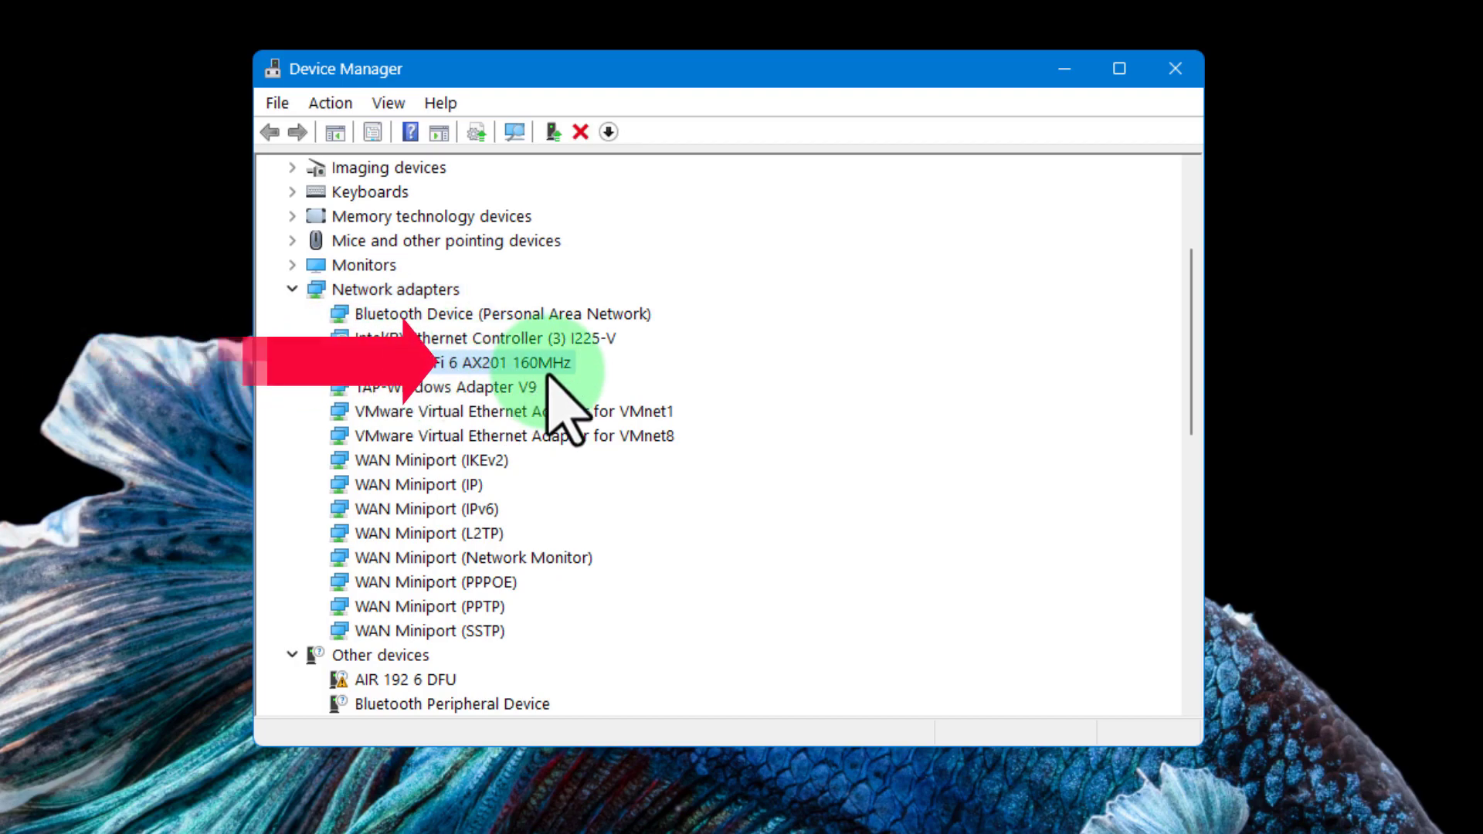
{"action": "right_click", "coordinate": [568, 361]}
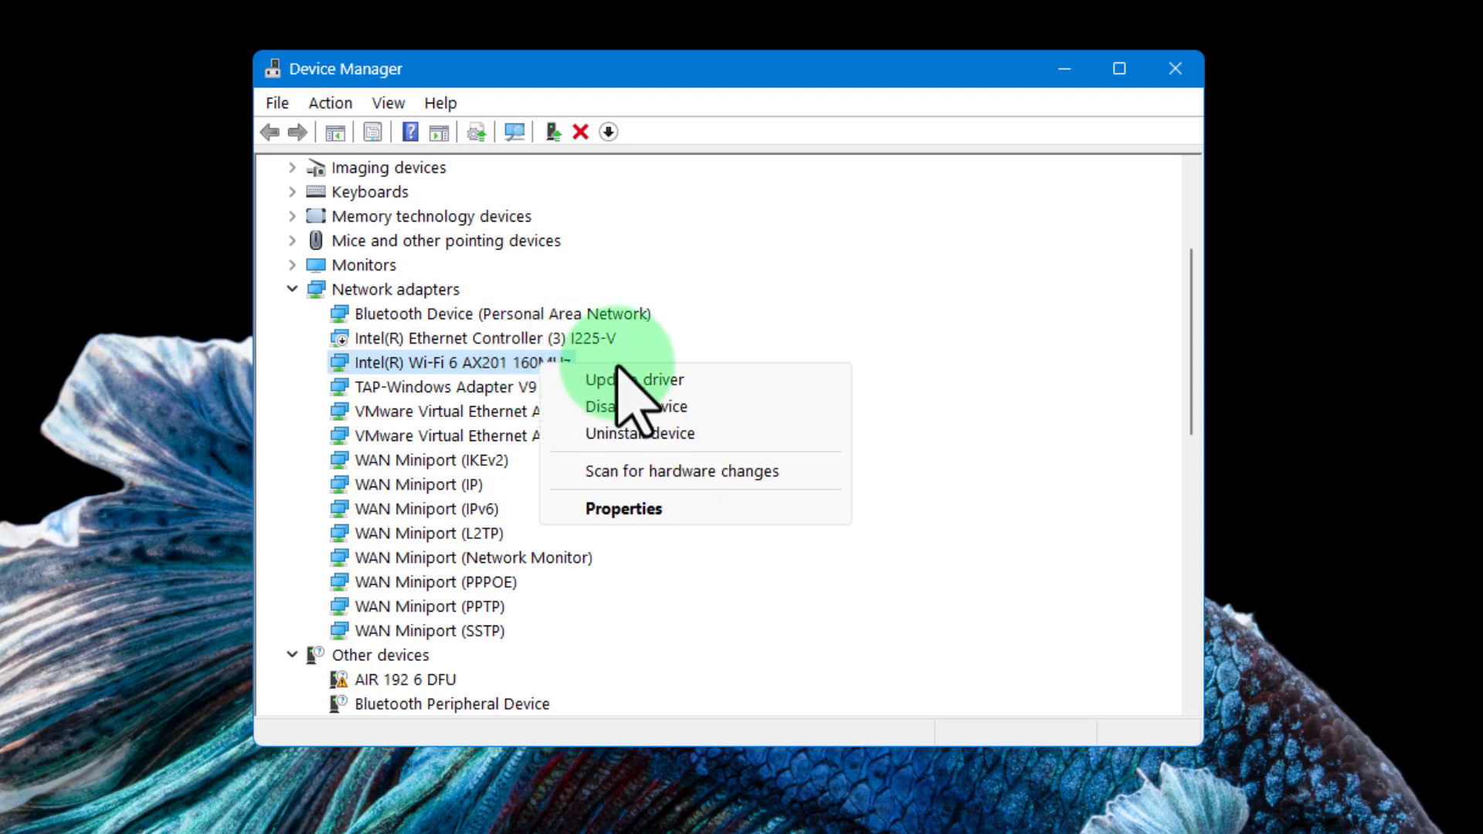
{"action": "left_click", "coordinate": [629, 381]}
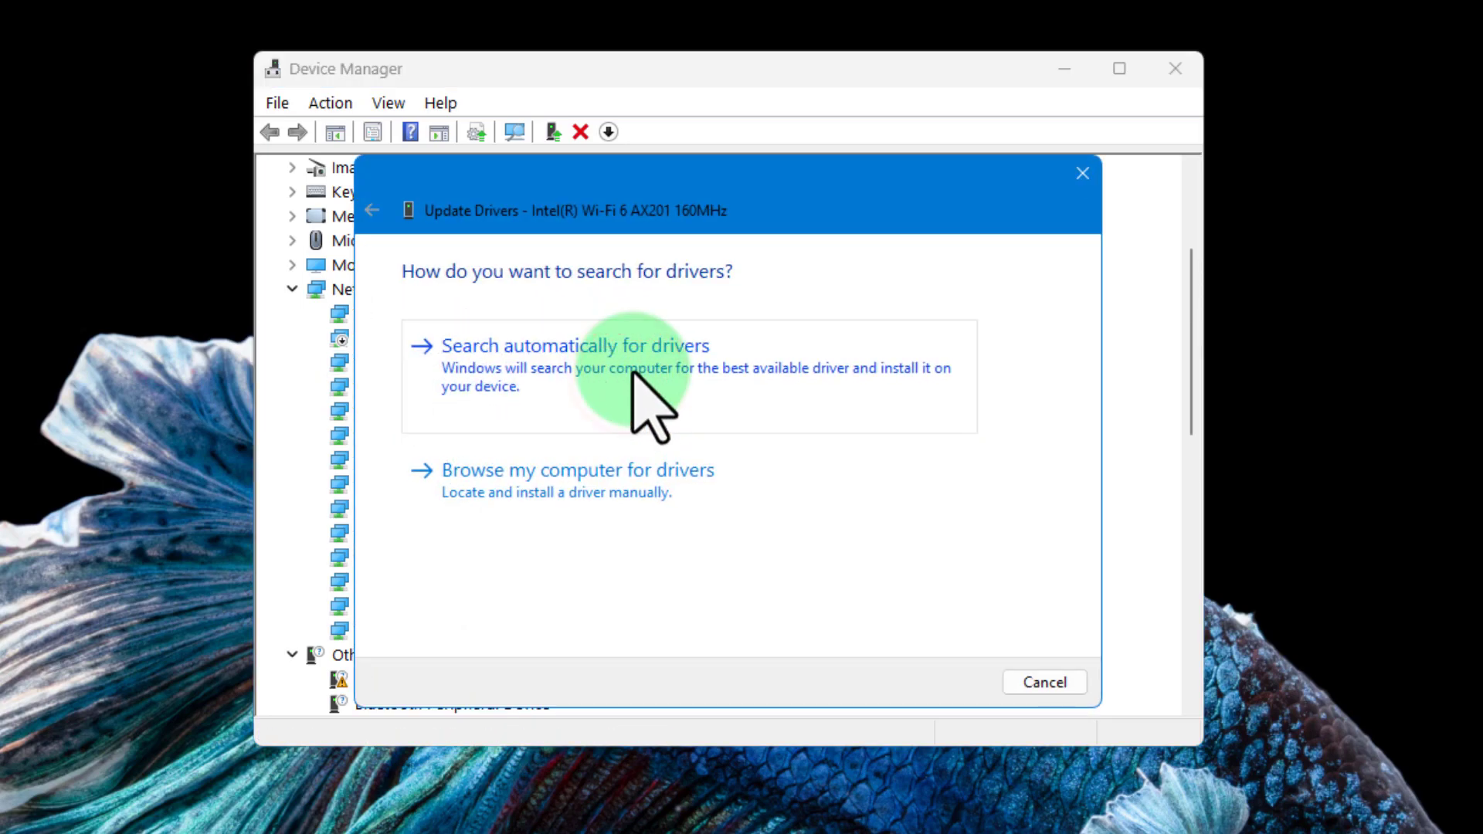
{"action": "left_click", "coordinate": [632, 370]}
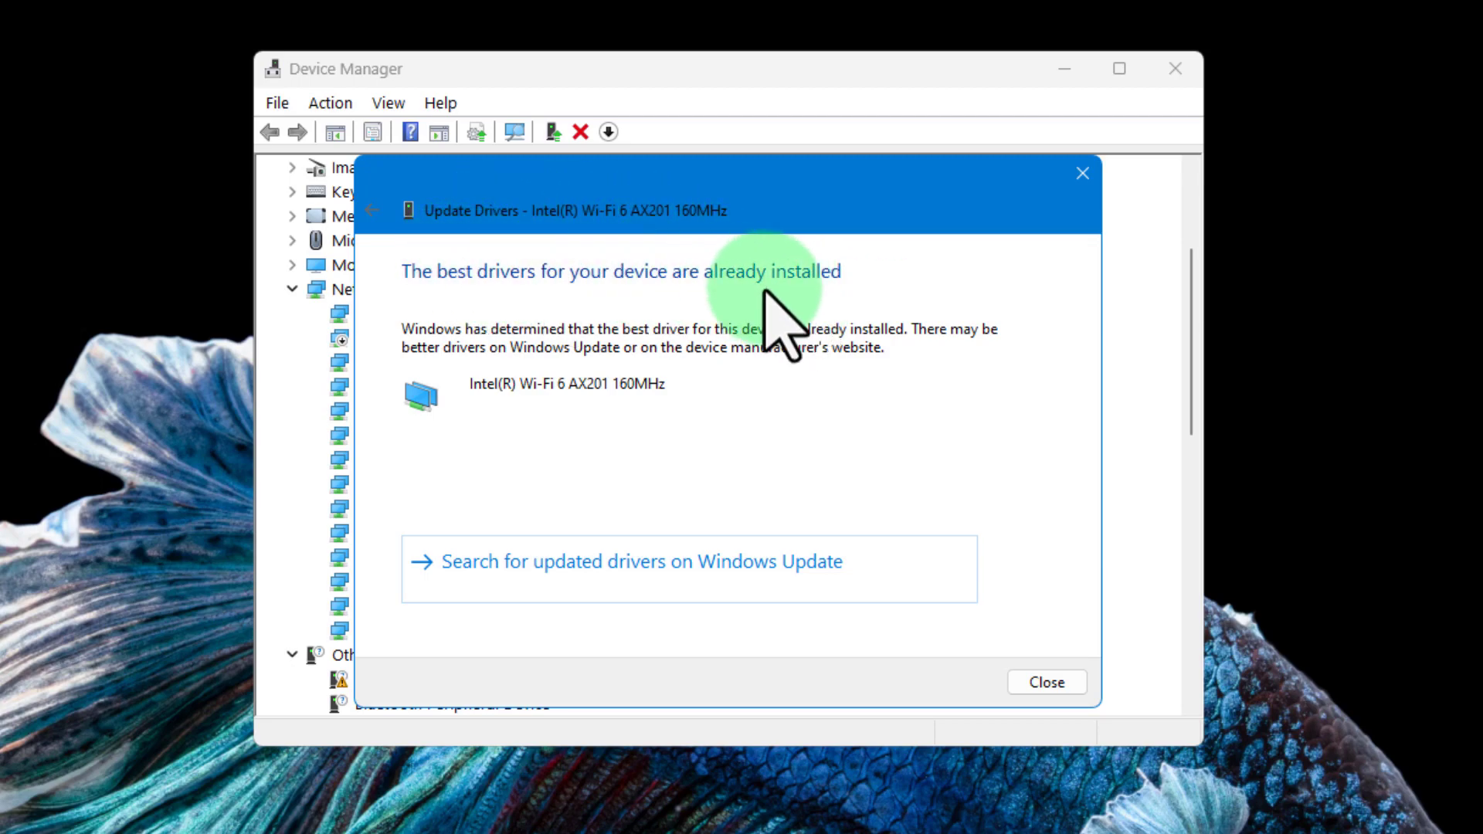
{"action": "left_click", "coordinate": [1071, 684]}
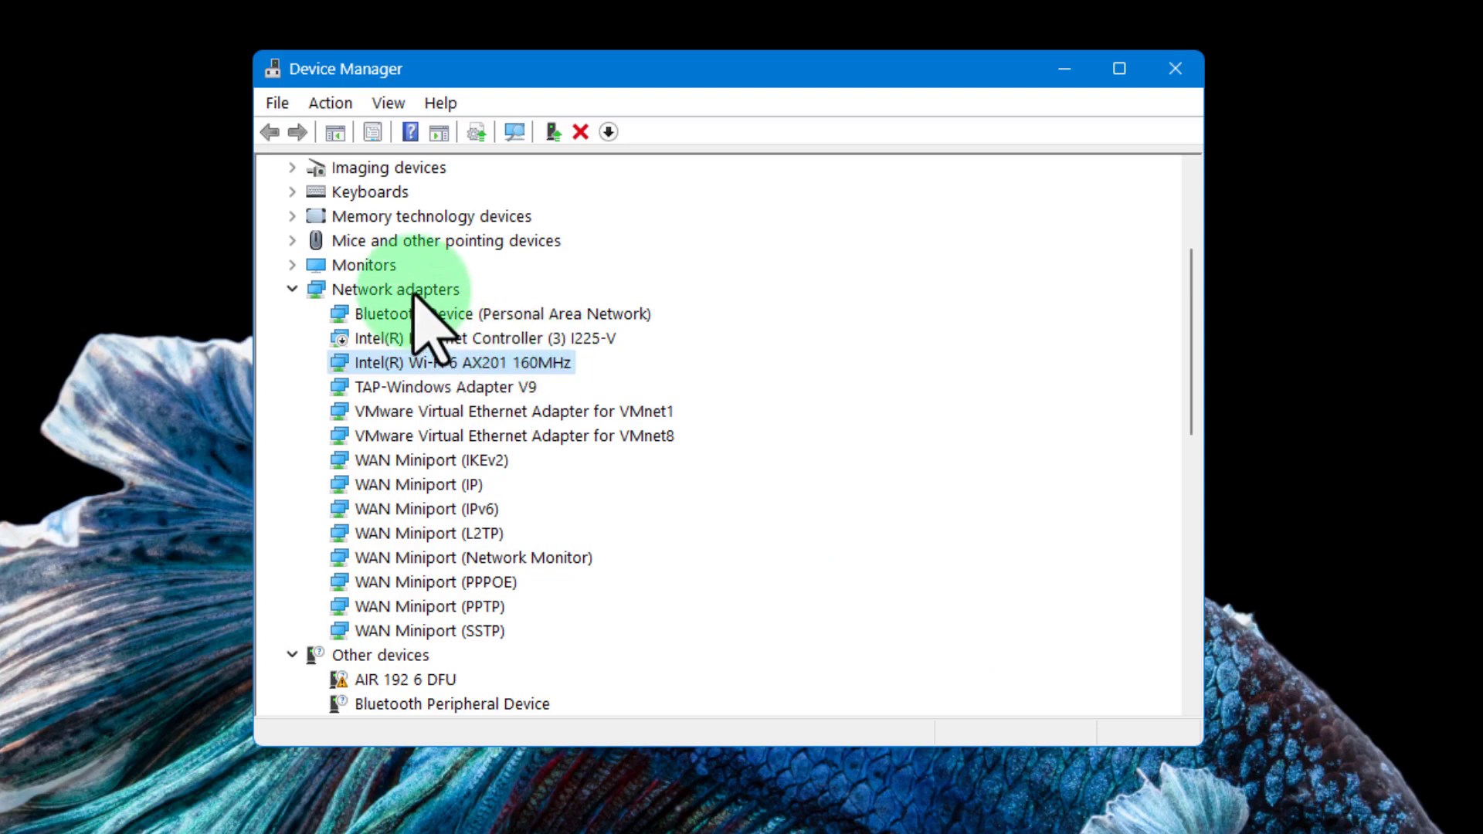
{"action": "left_click", "coordinate": [1175, 69]}
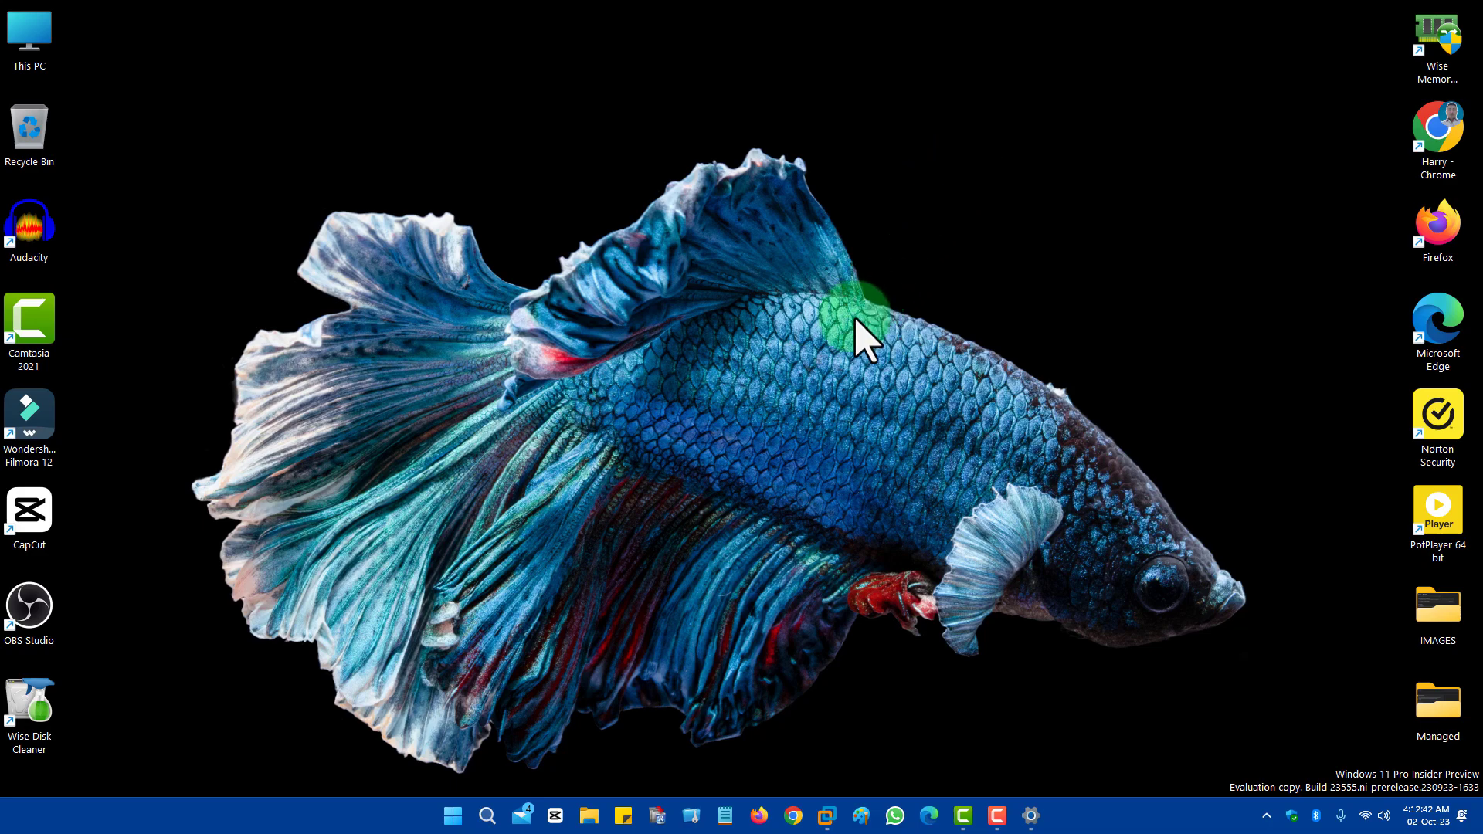
Find and open Control Panel, go to the adapter settings of the Network and Sharing Center and maximize the Network Connections window
{"action": "left_click", "coordinate": [487, 817]}
{"action": "type", "text": "contro"}
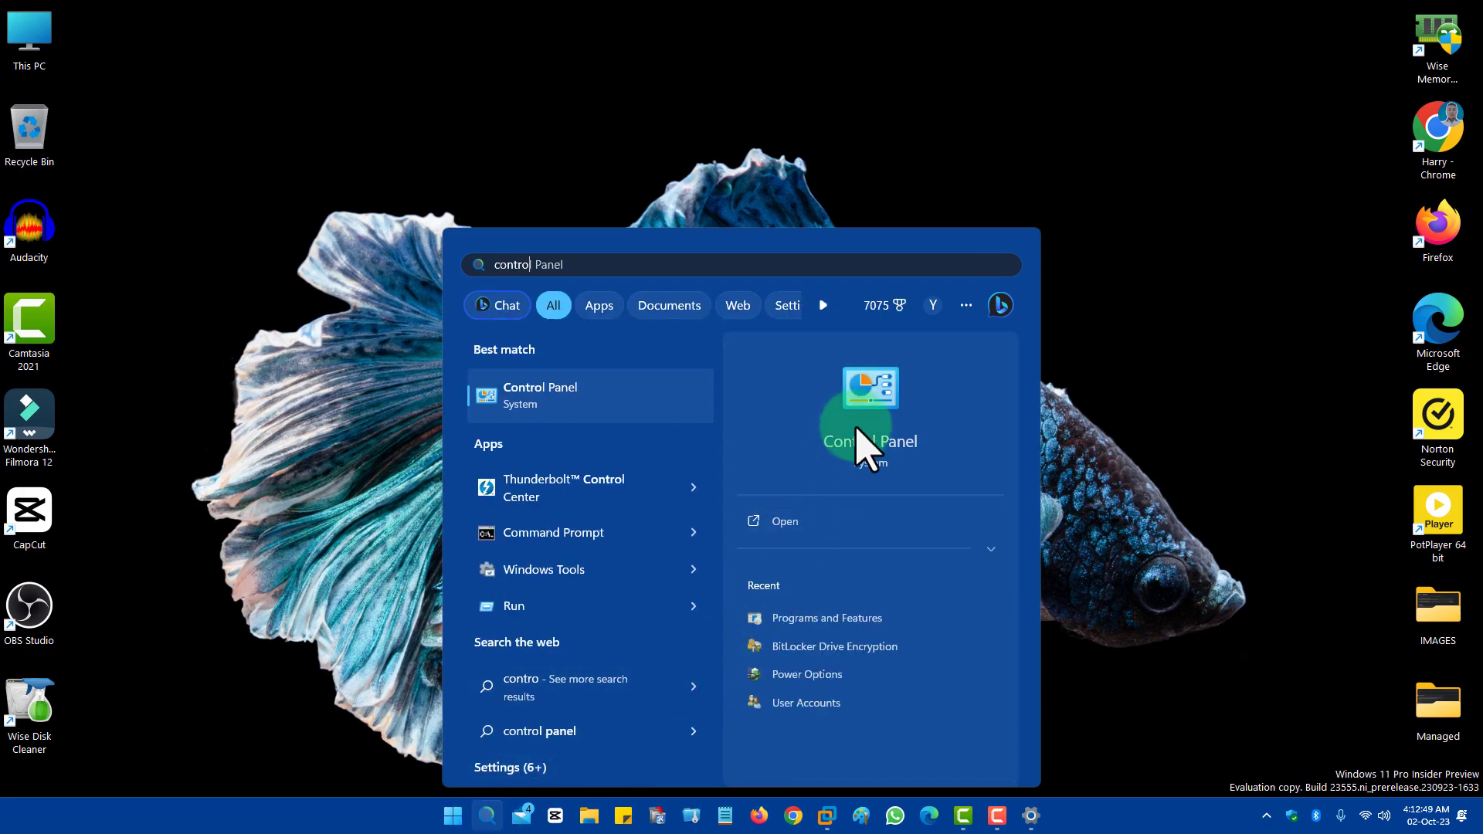
{"action": "left_click", "coordinate": [855, 423]}
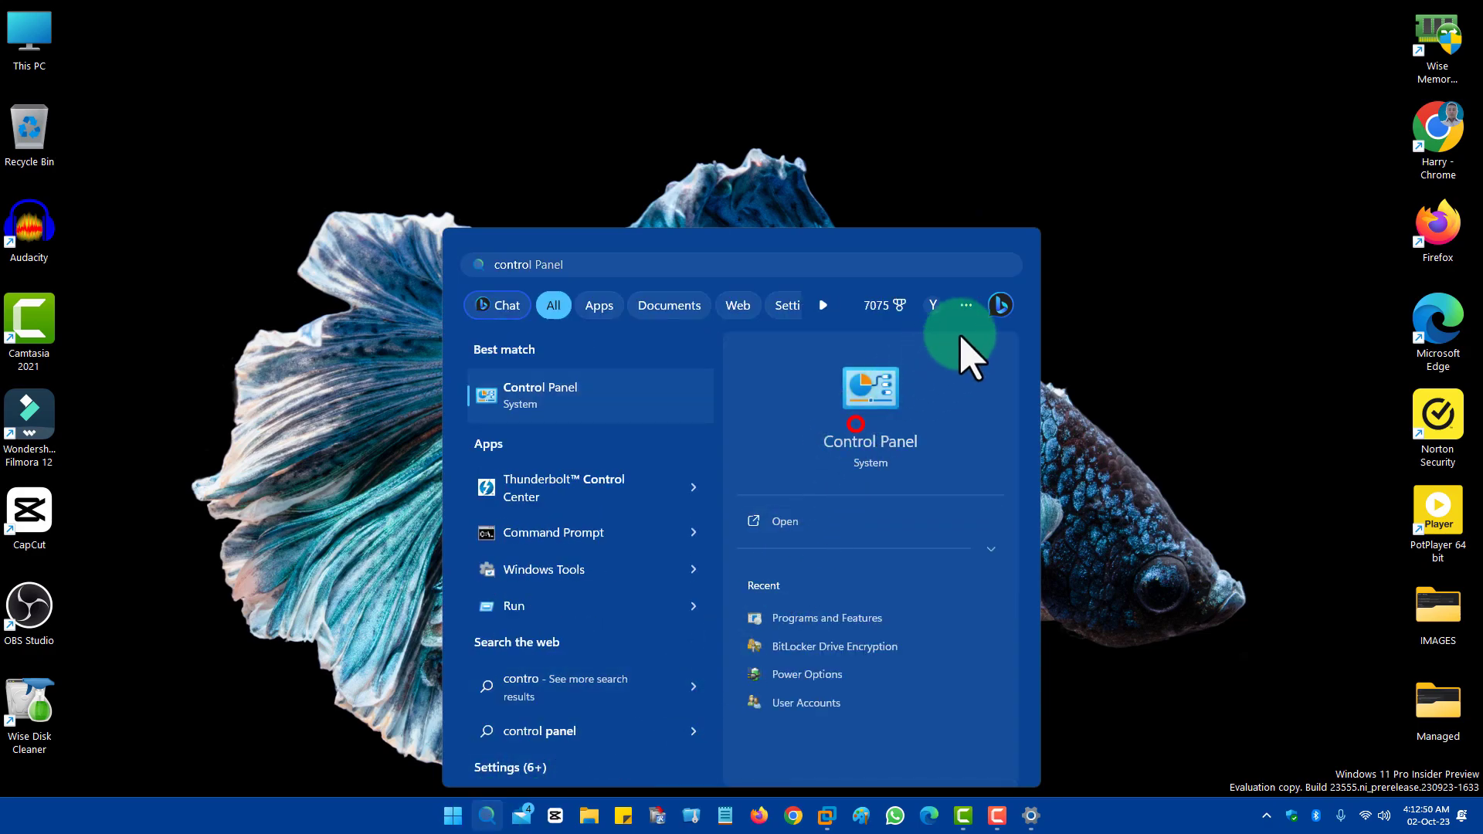
{"action": "left_click", "coordinate": [1106, 230]}
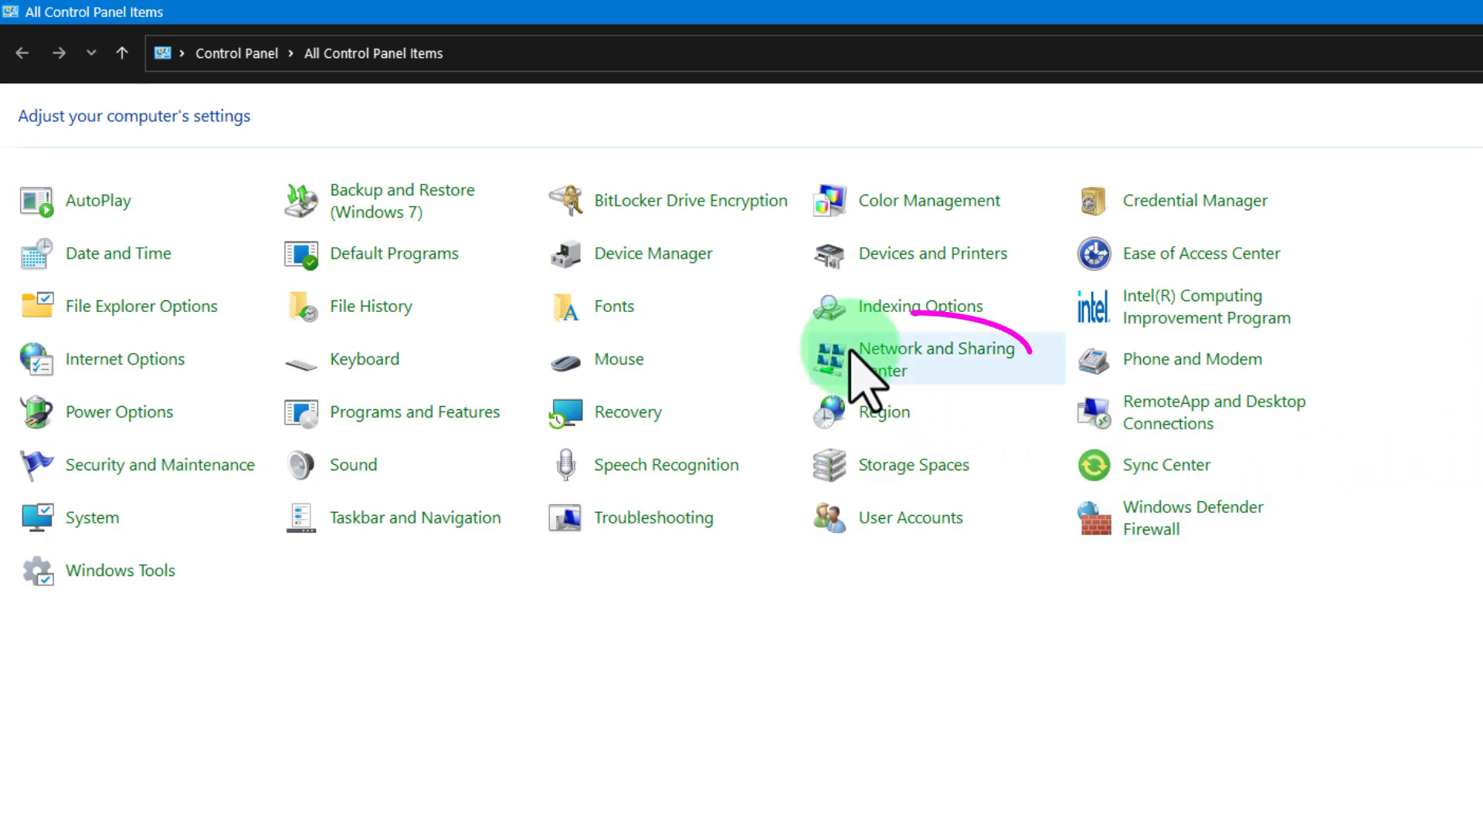
{"action": "left_click", "coordinate": [995, 371]}
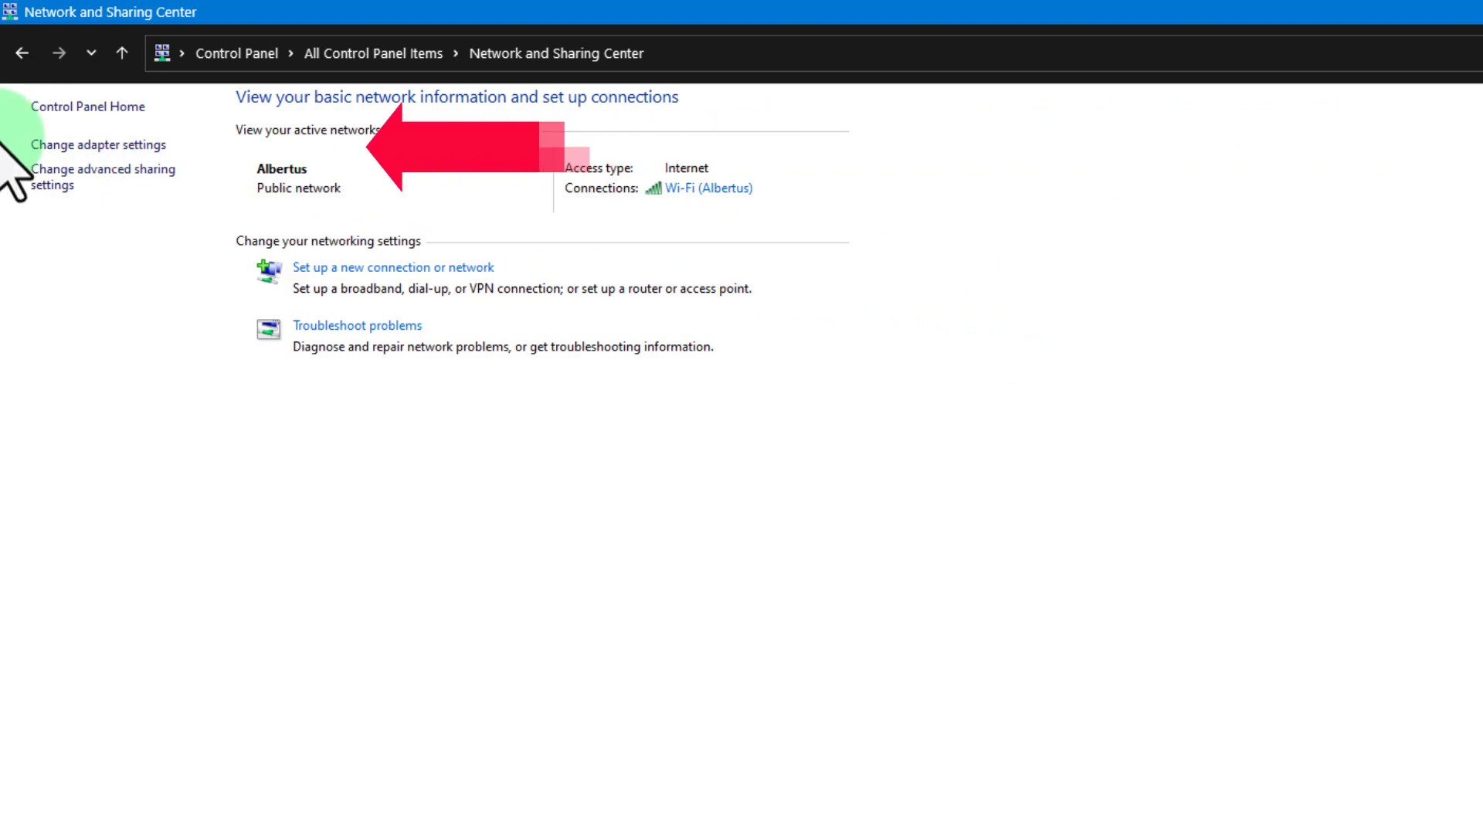
{"action": "left_click", "coordinate": [116, 149]}
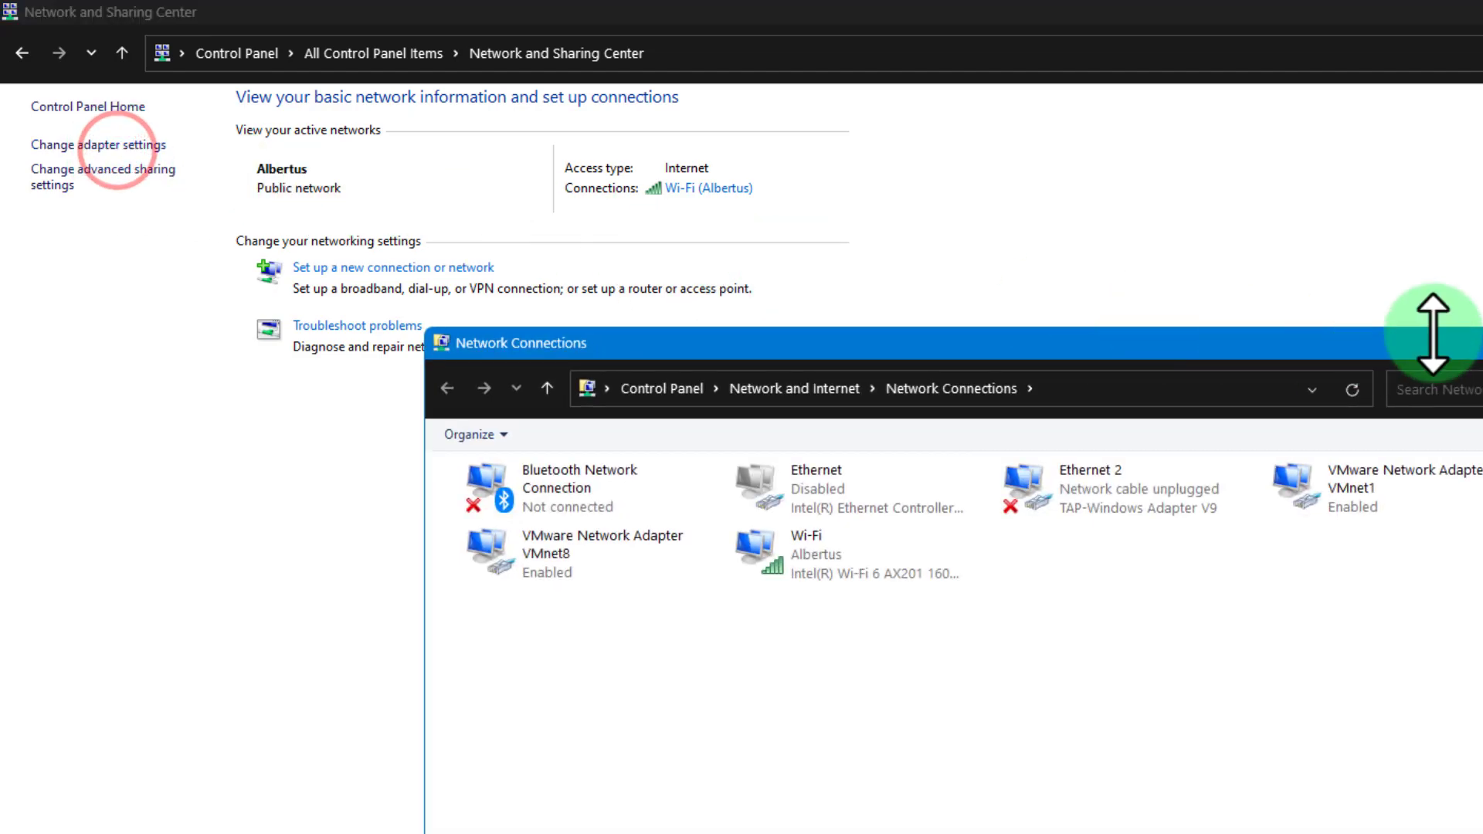
{"action": "key", "text": "super+Up"}
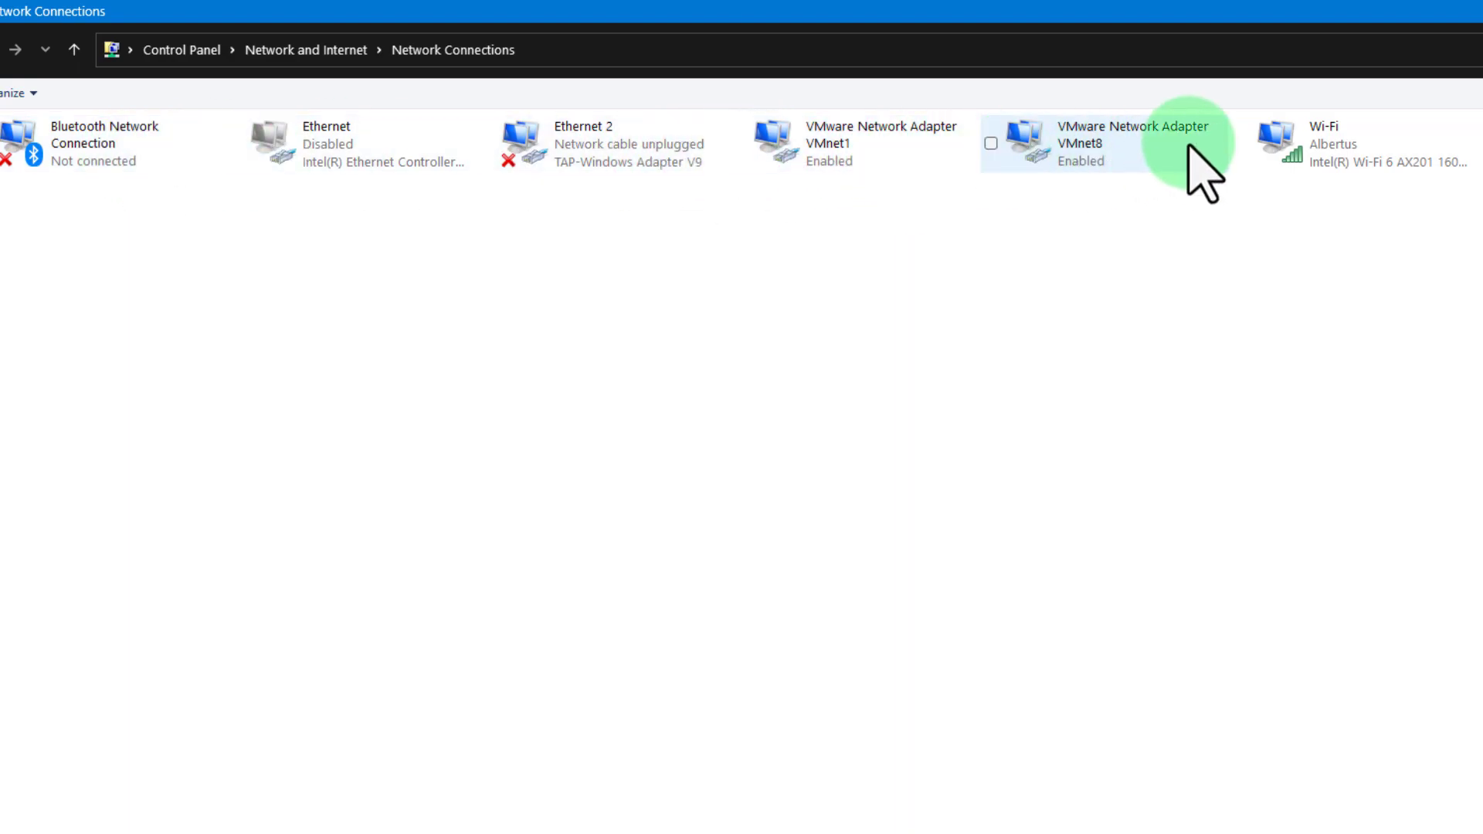
Disable the Wi-Fi adapter in Network Connections and enable it again
{"action": "left_click", "coordinate": [1324, 160]}
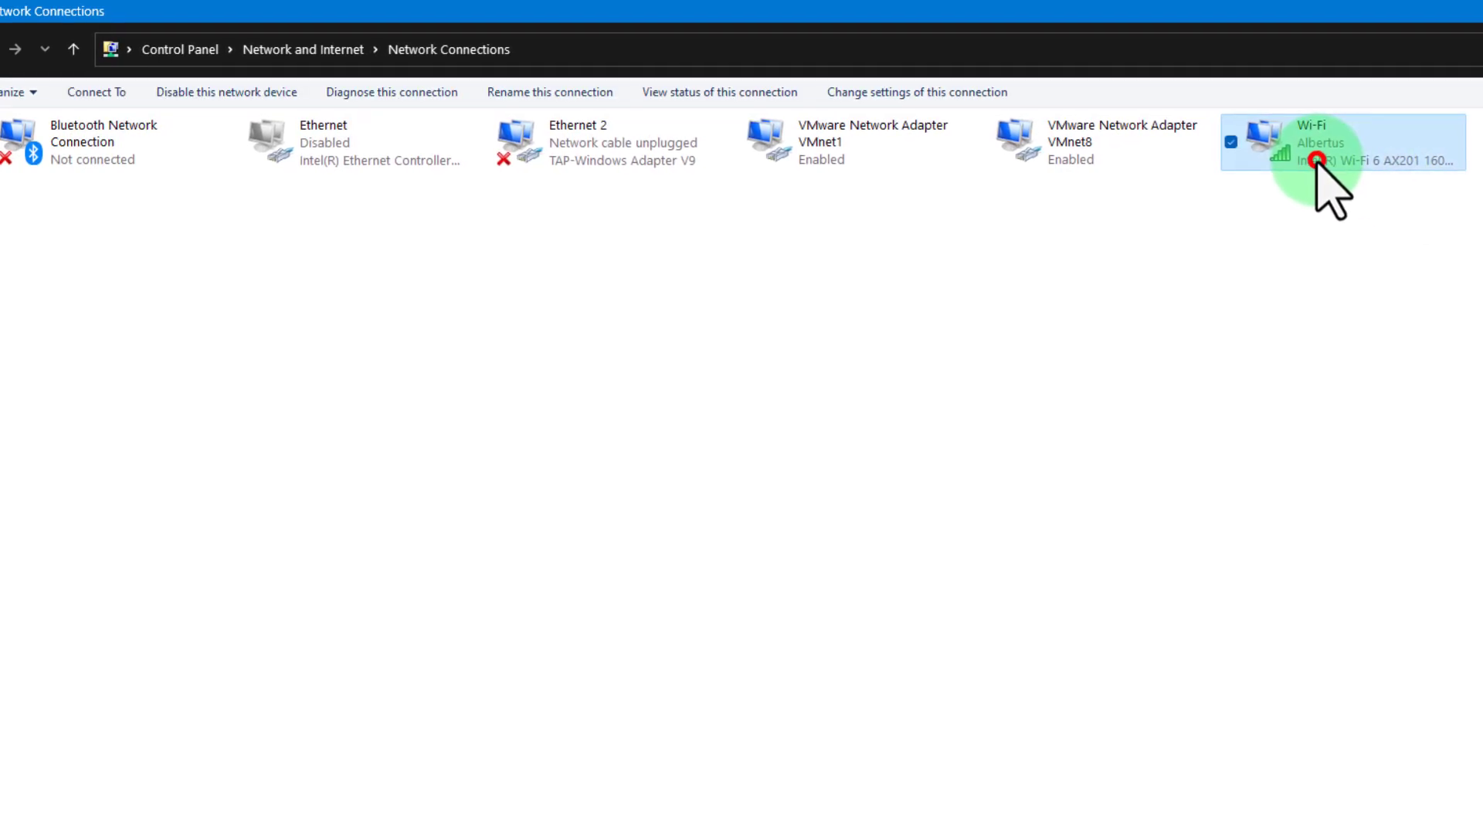
{"action": "right_click", "coordinate": [1323, 162]}
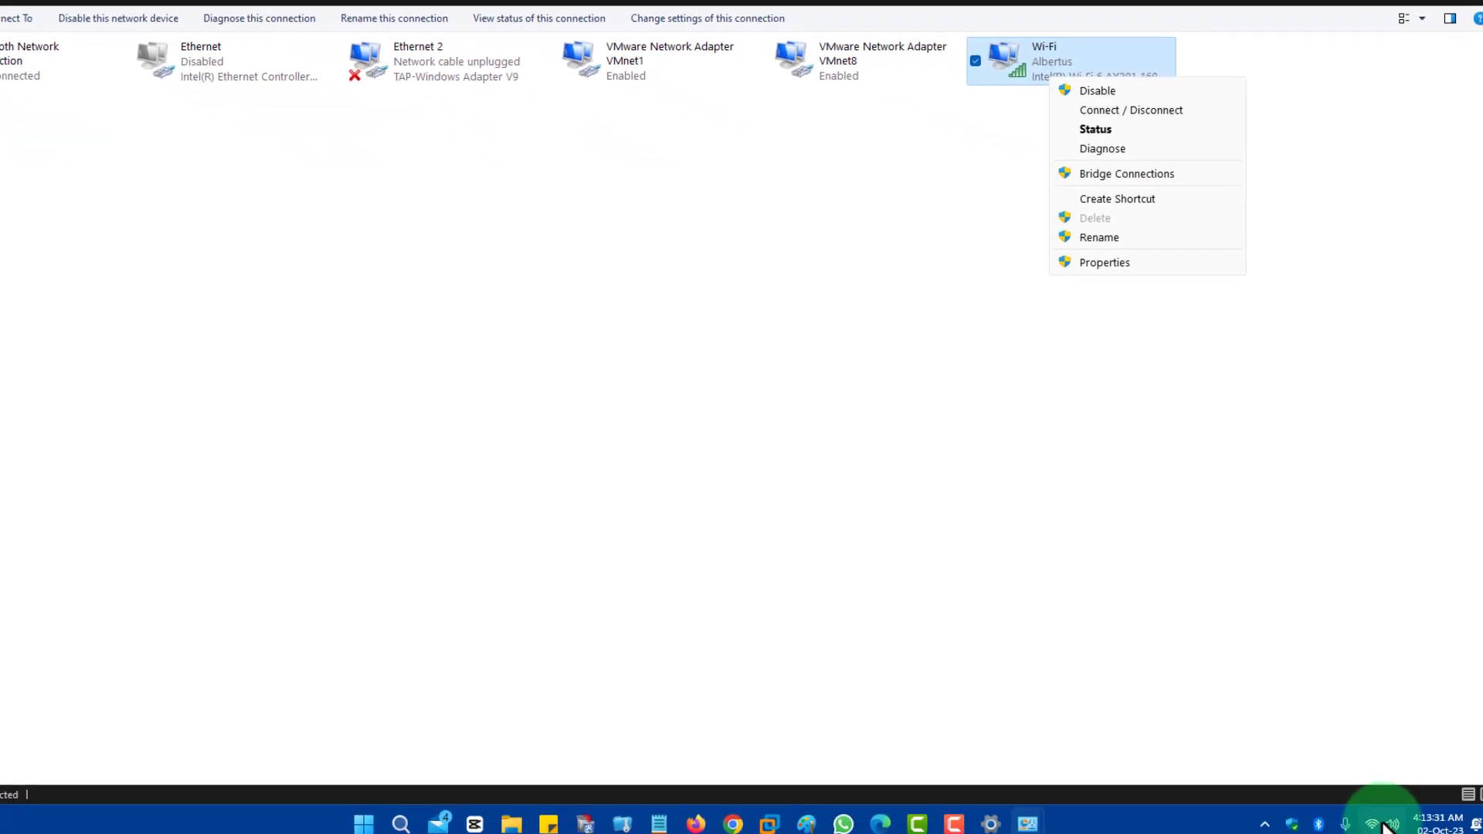
{"action": "left_click", "coordinate": [1086, 89]}
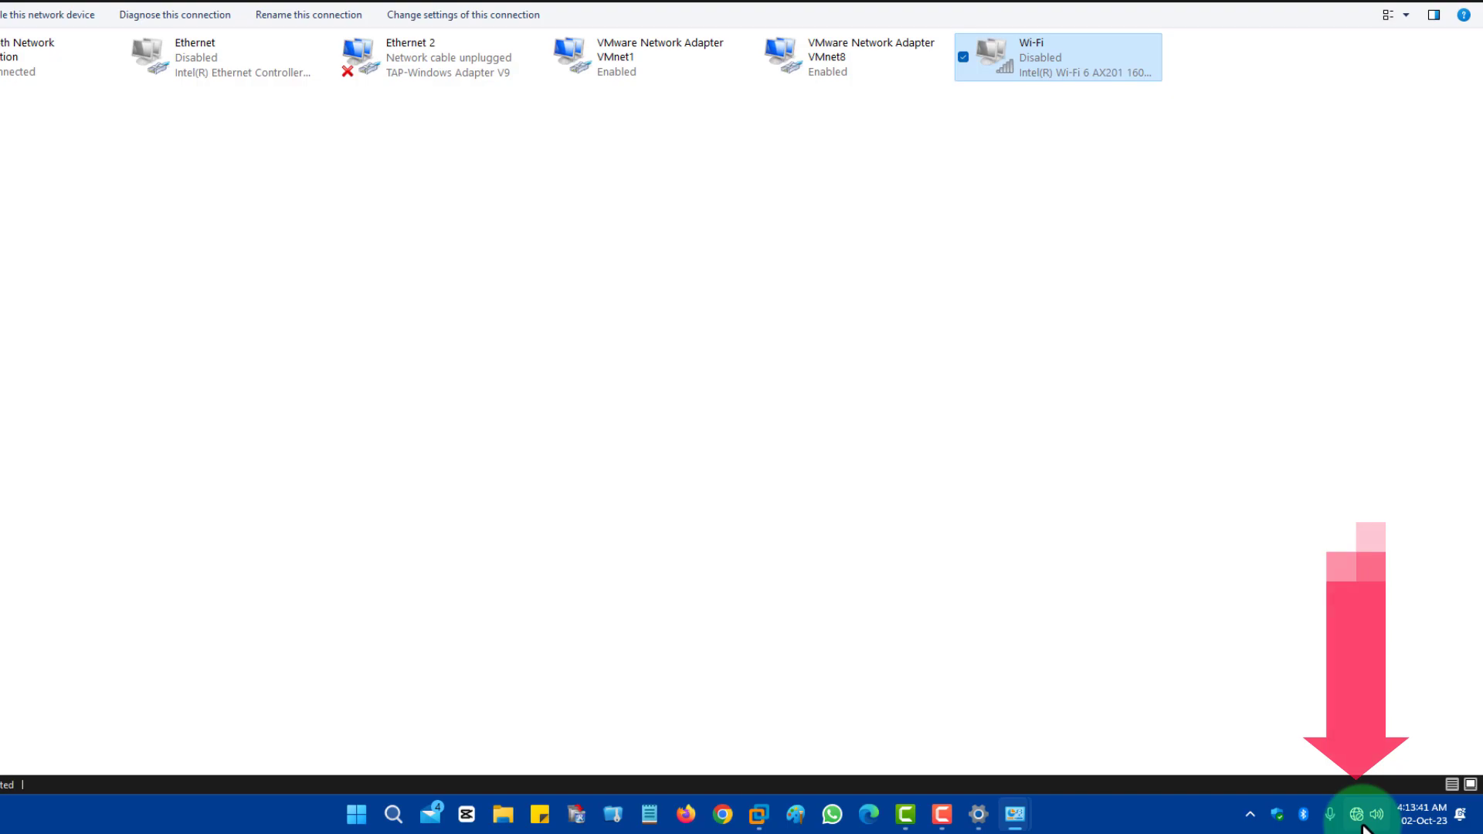
{"action": "right_click", "coordinate": [1039, 66]}
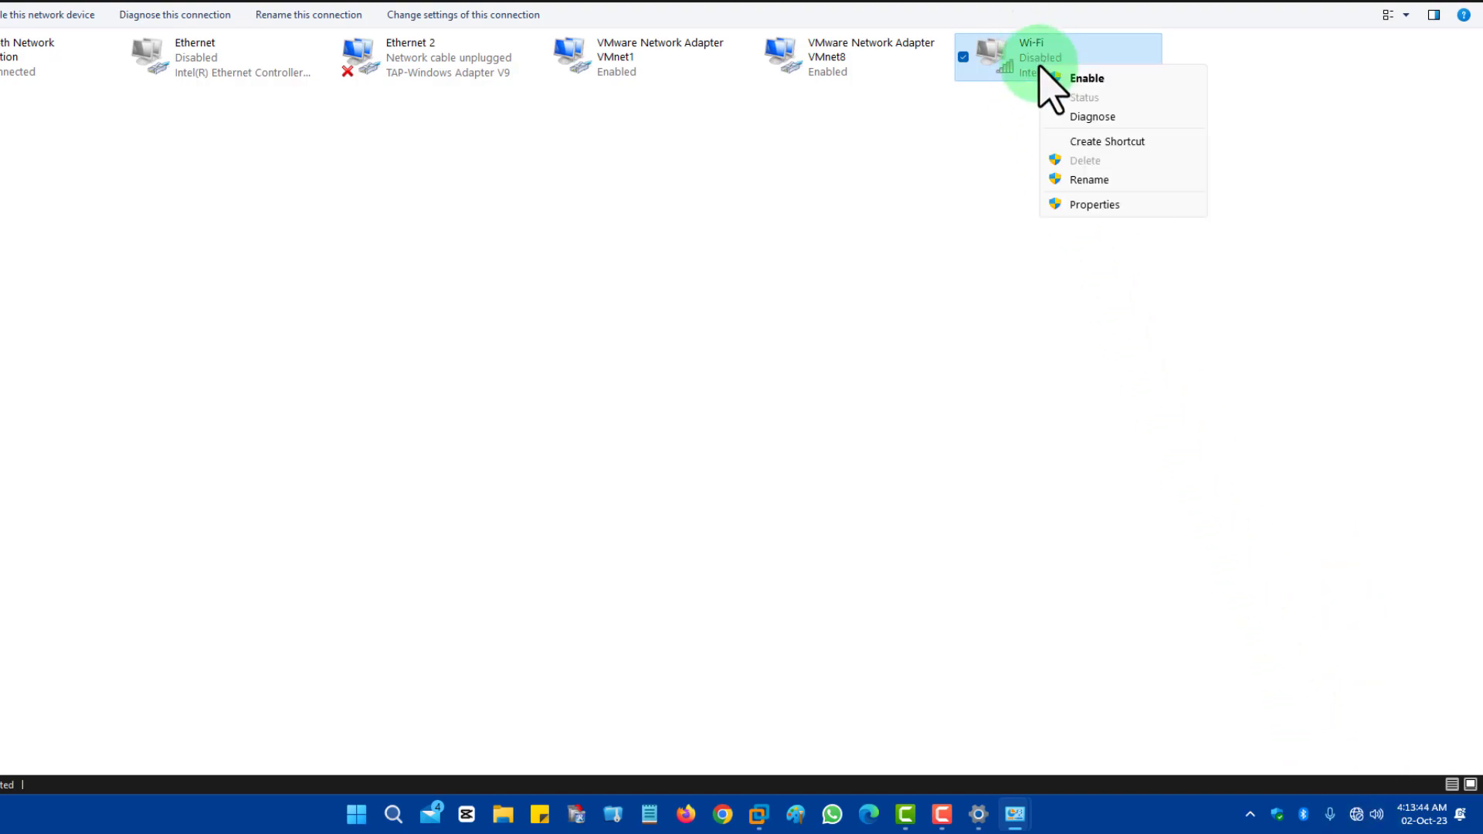
{"action": "left_click", "coordinate": [1085, 78]}
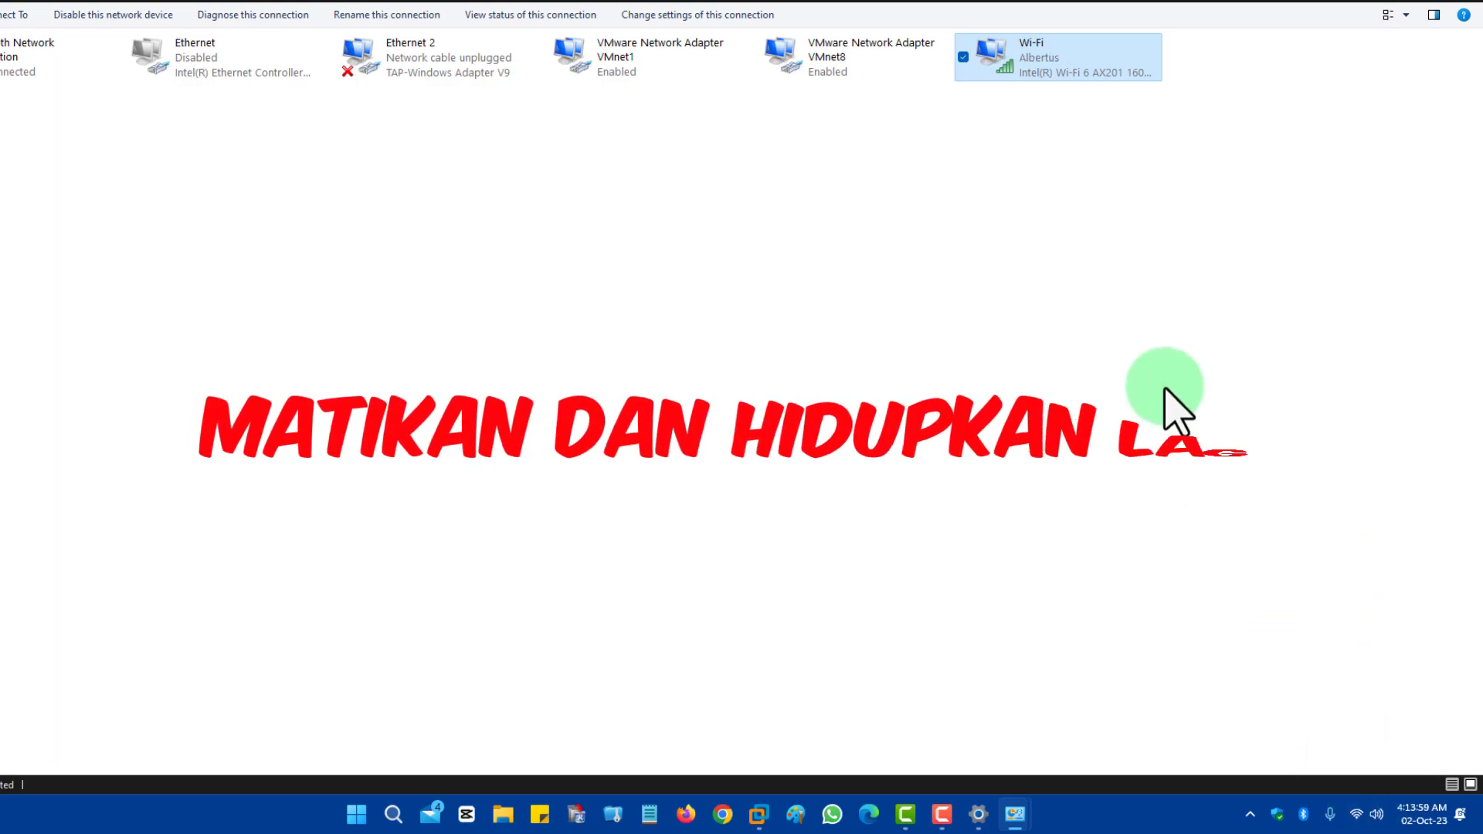
{"action": "right_click", "coordinate": [1033, 77]}
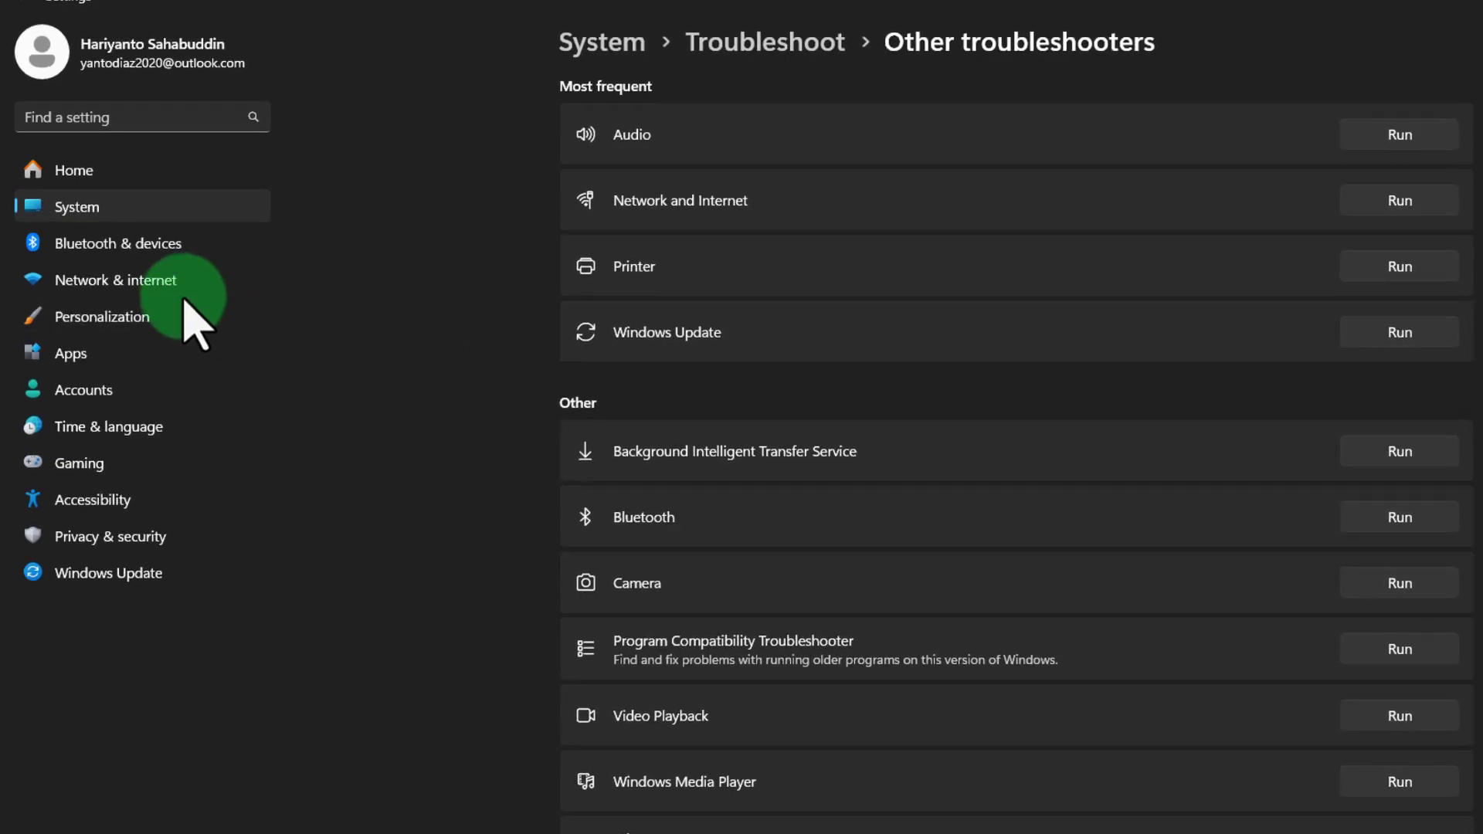
Open the Network reset page from the advanced network settings in Windows 11's Network & internet settings
{"action": "left_click", "coordinate": [160, 280]}
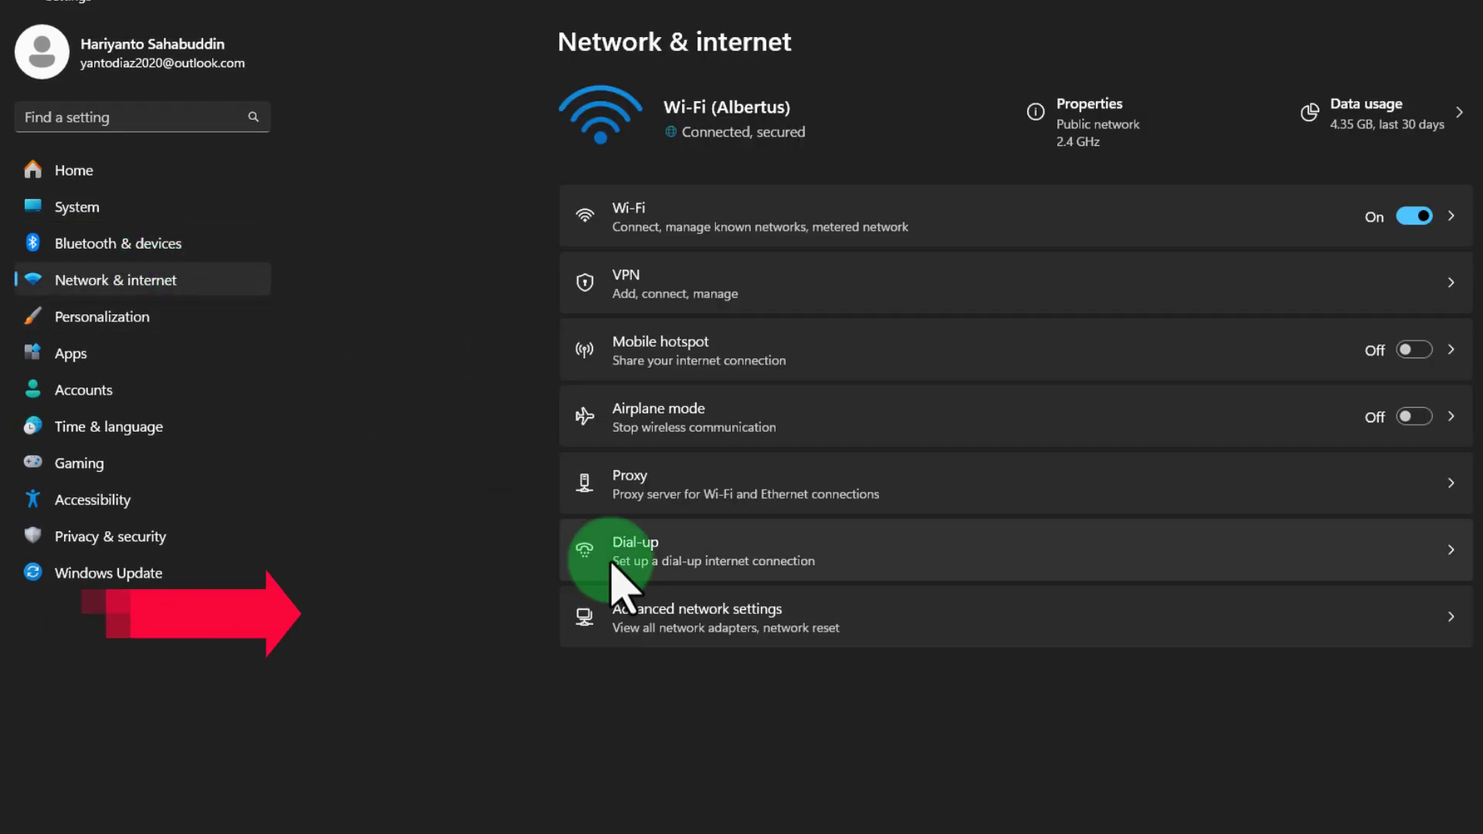
{"action": "left_click", "coordinate": [732, 630]}
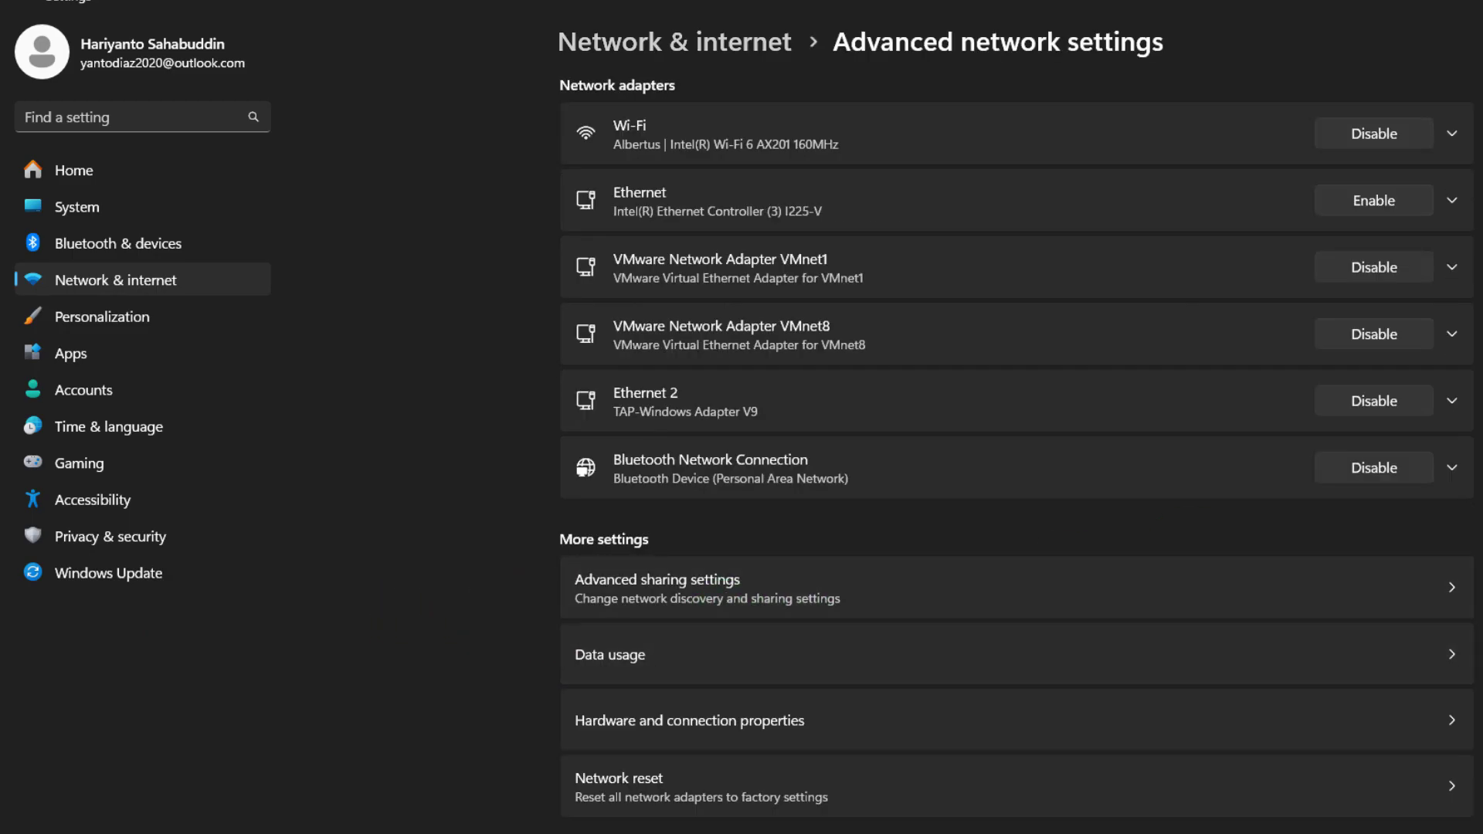
{"action": "scroll", "coordinate": [1016, 442], "scroll_direction": "down", "scroll_amount": 2}
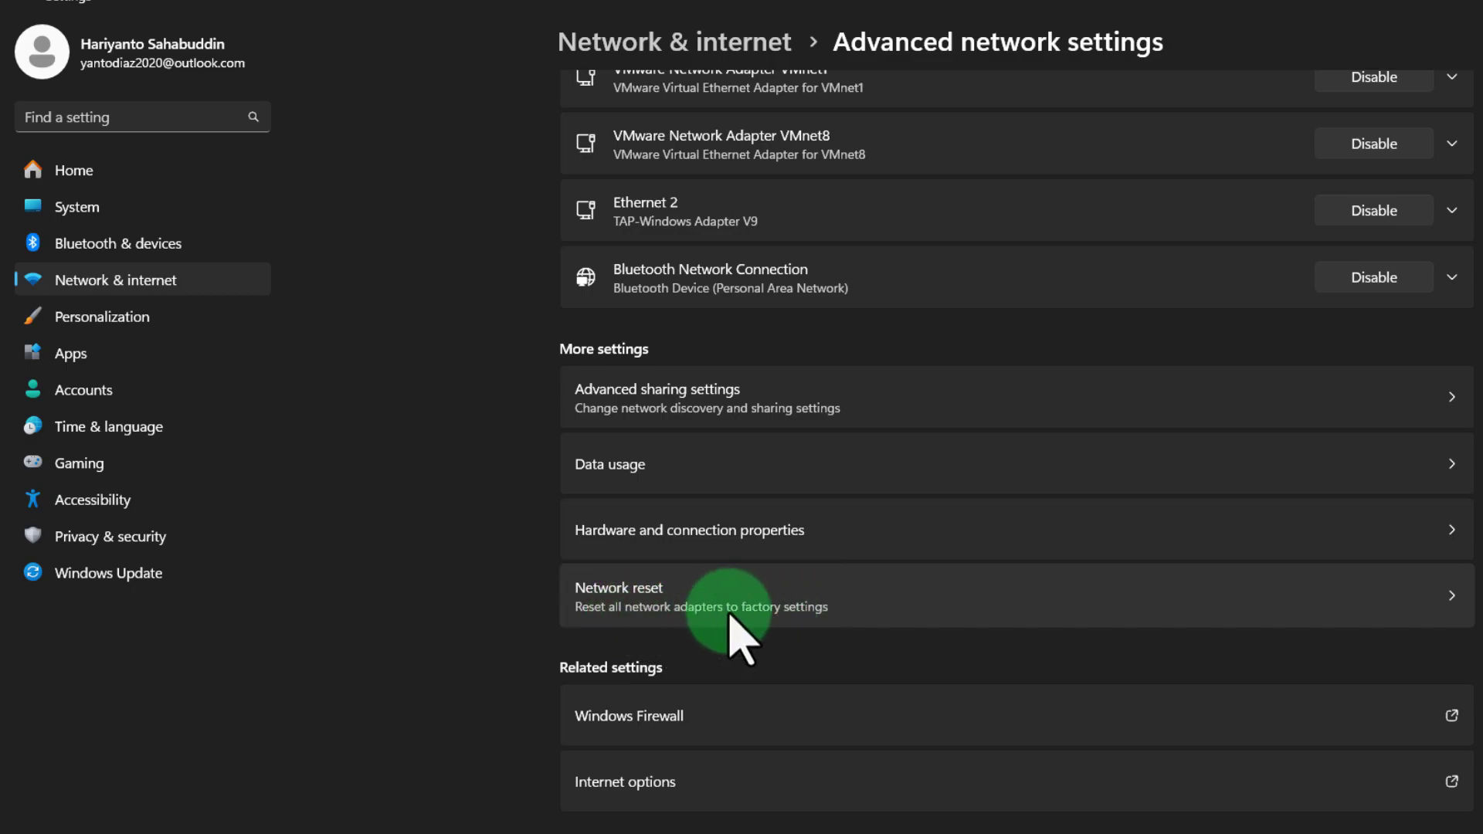
{"action": "left_click", "coordinate": [862, 608]}
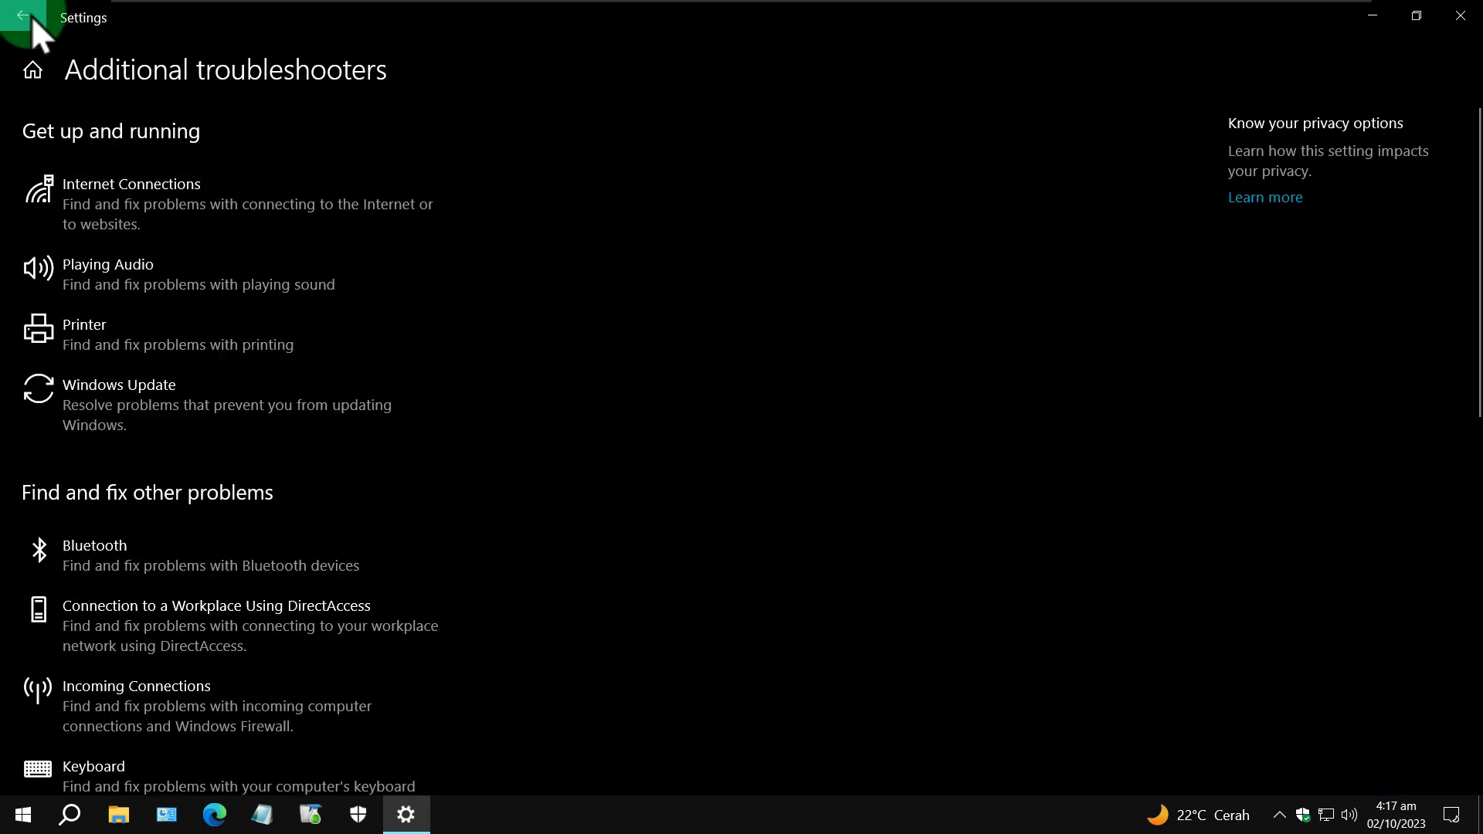
In Windows 10's Settings, leave the additional troubleshooters and open the Network reset page from the Network & Internet status settings
{"action": "left_click", "coordinate": [26, 16]}
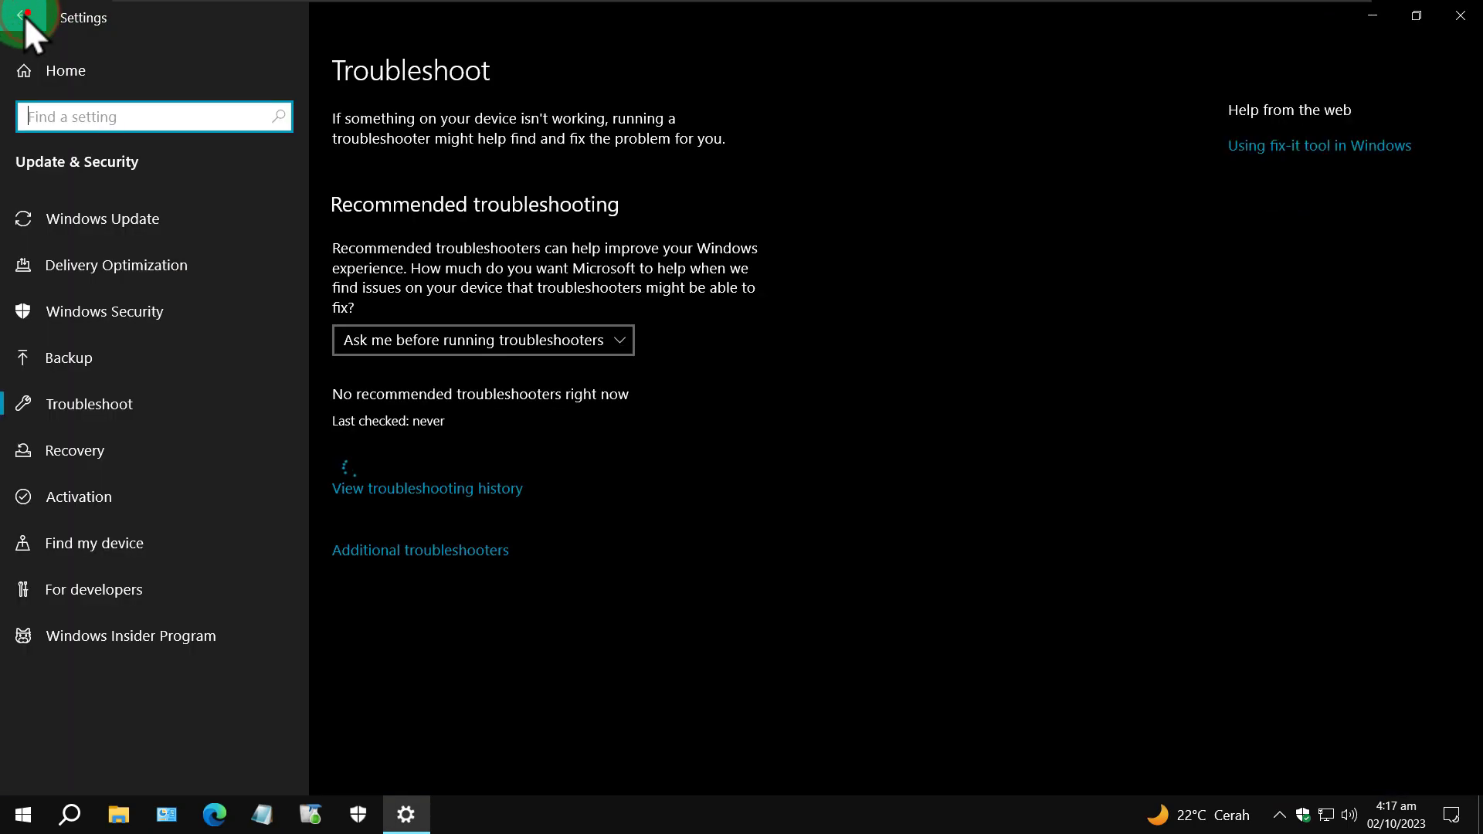
{"action": "left_click", "coordinate": [23, 15]}
{"action": "left_click", "coordinate": [879, 706]}
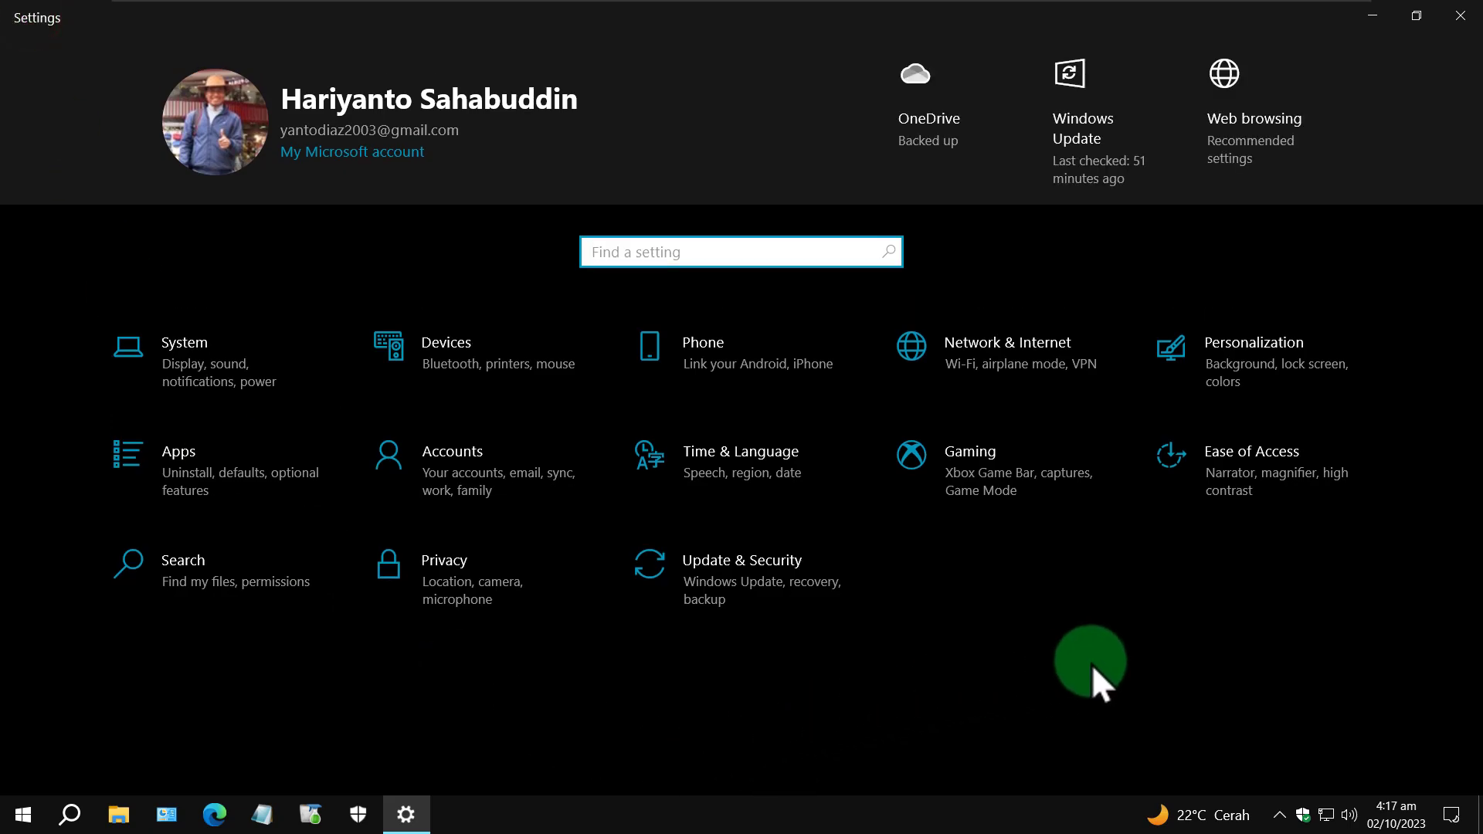
{"action": "left_click", "coordinate": [980, 352]}
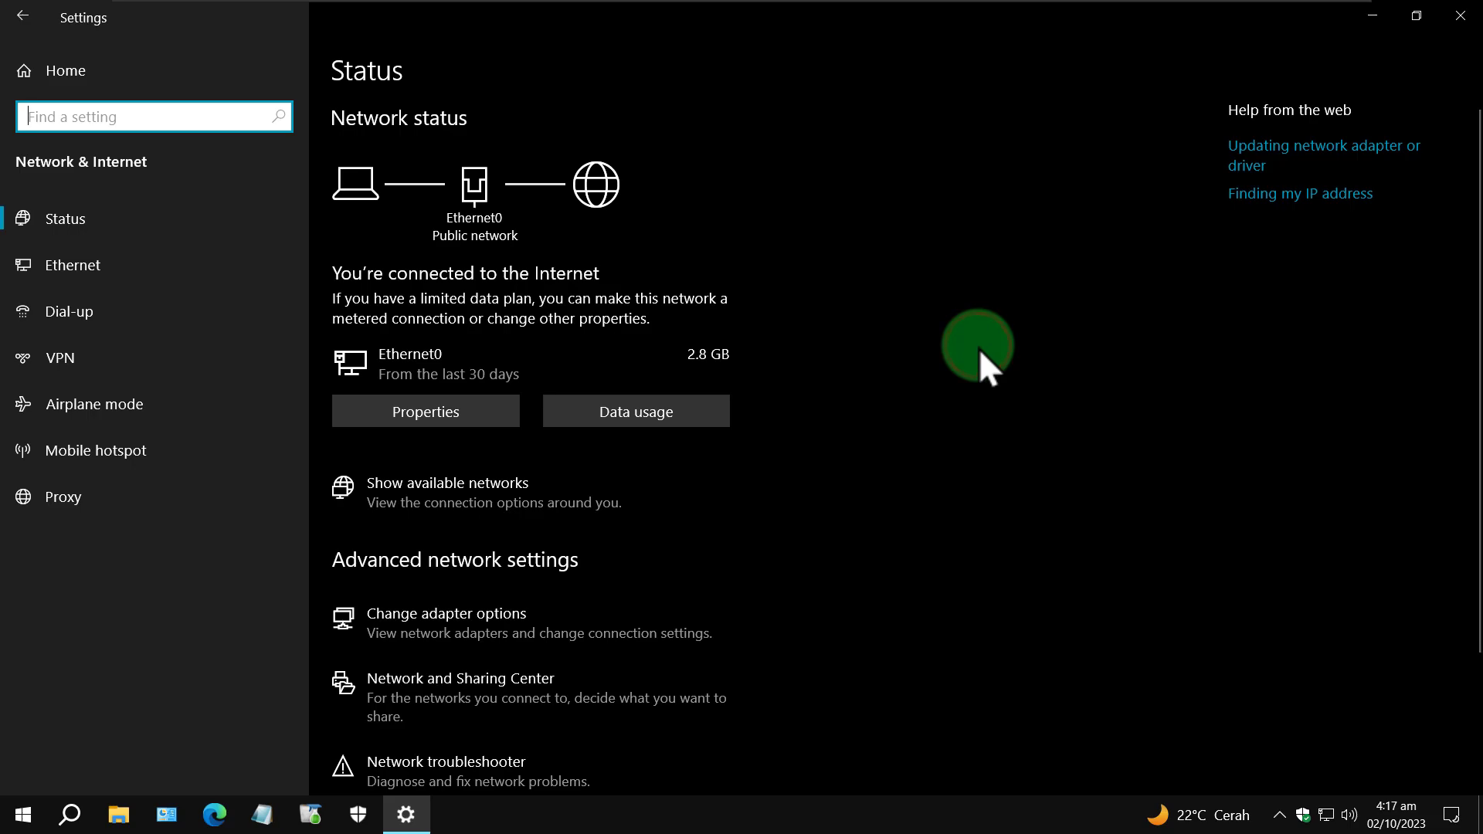
{"action": "scroll", "coordinate": [979, 349], "scroll_direction": "down", "scroll_amount": 3}
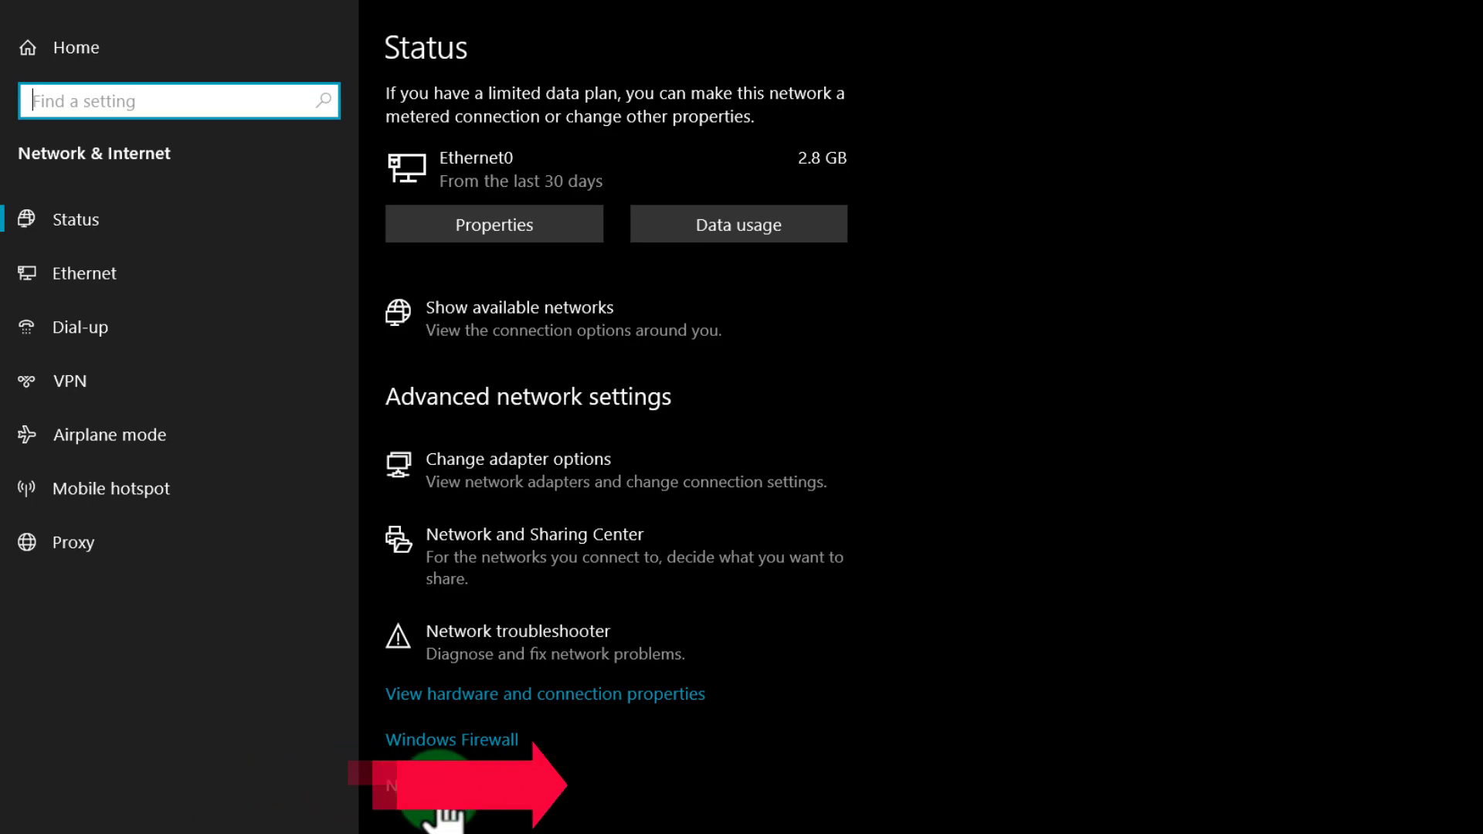
{"action": "left_click", "coordinate": [438, 788]}
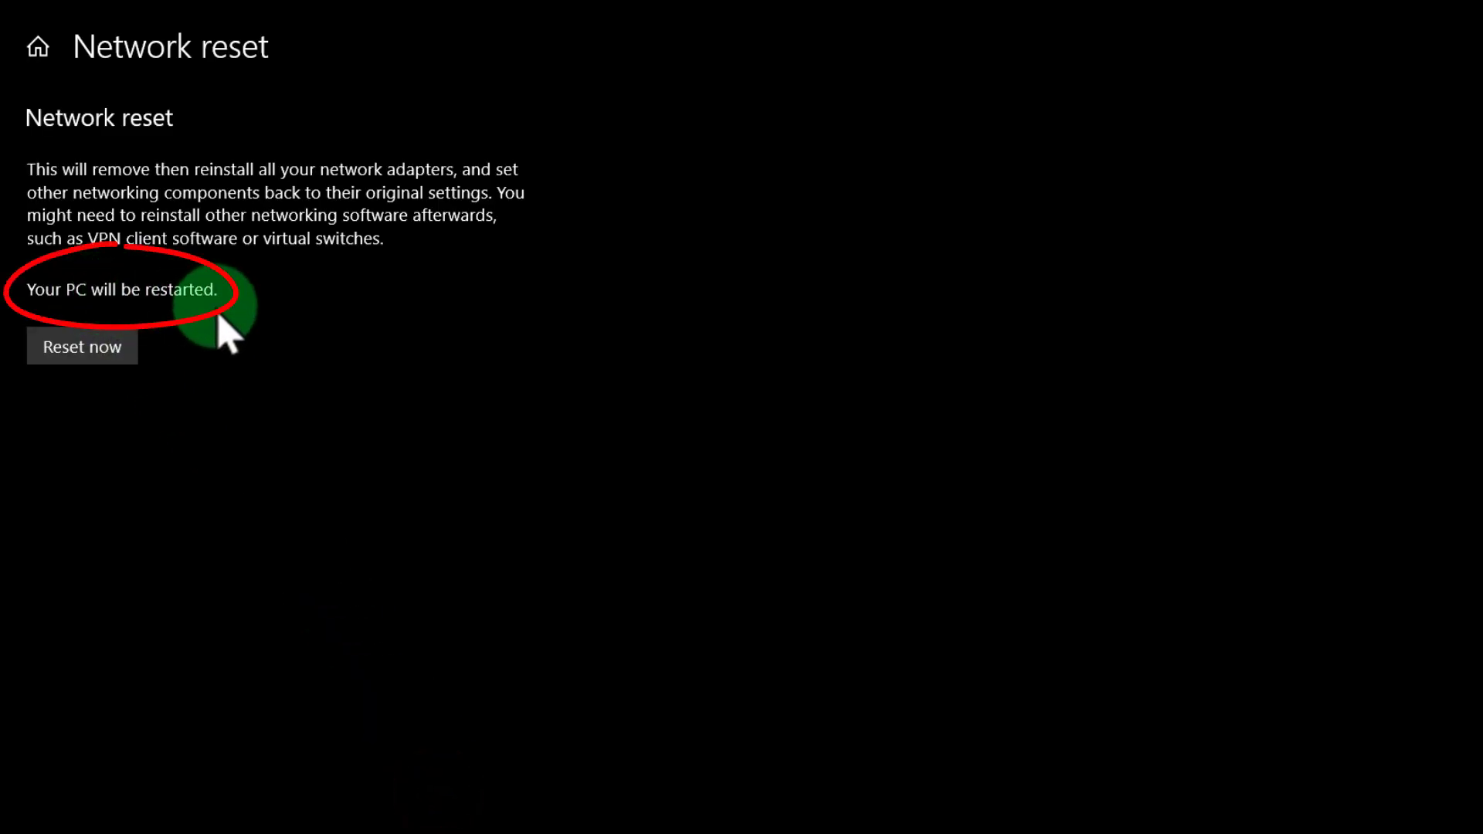